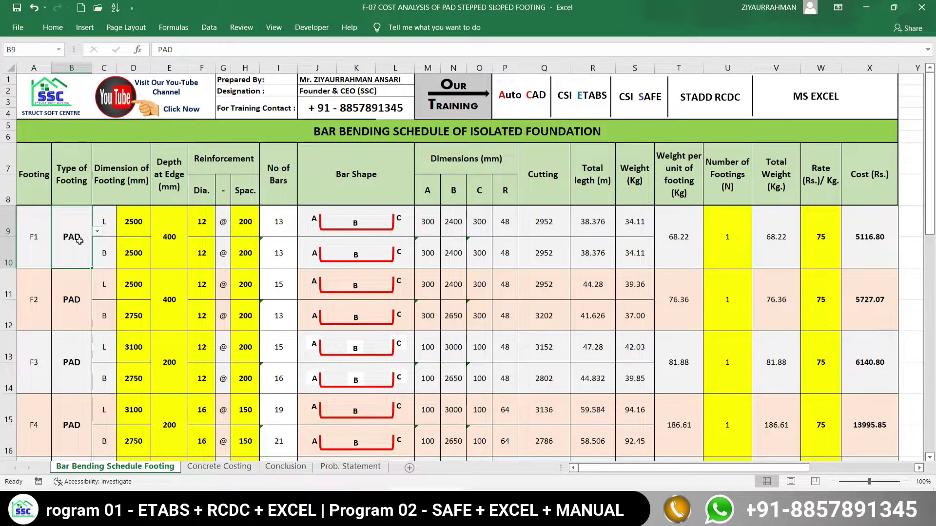
# Step: Choose PAD as the type of footing for F1
pyautogui.click(97, 232)
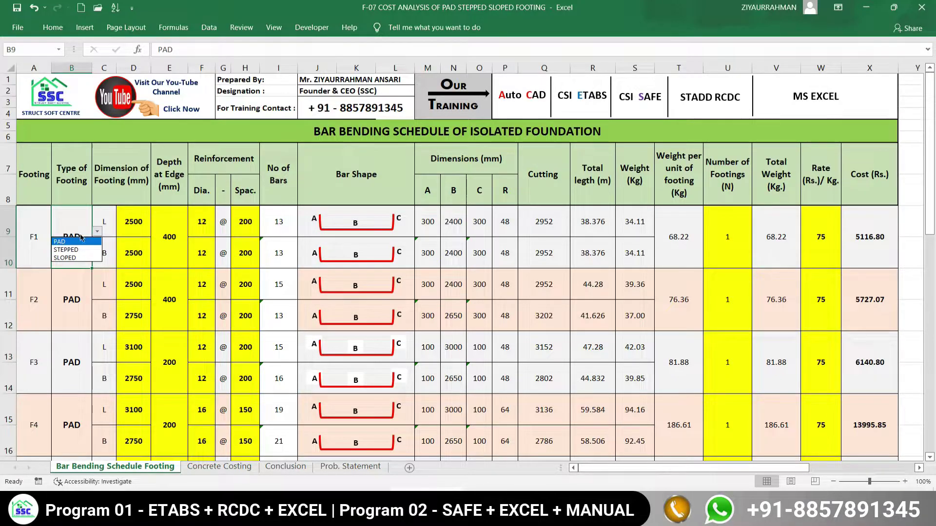
pyautogui.click(67, 245)
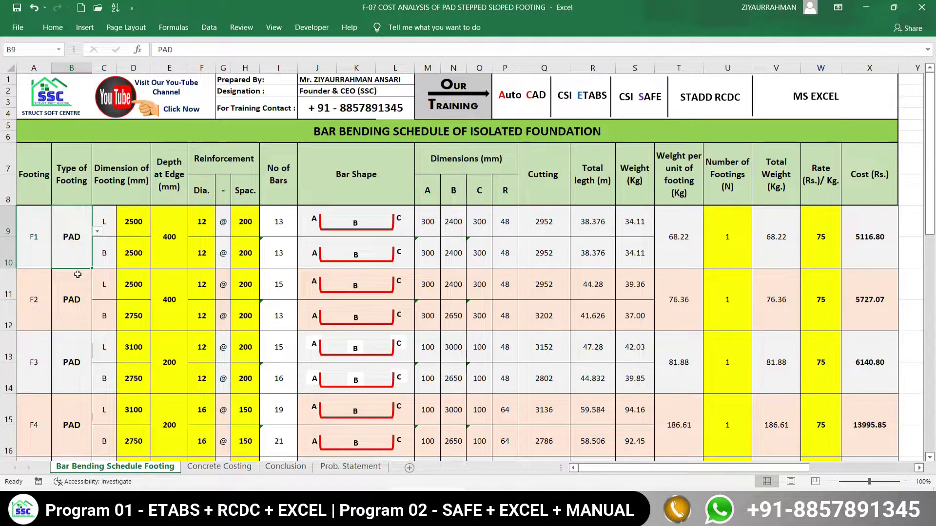
# Step: Switch to the AutoCAD drawing and examine the pad footing's length and width in the footings schedule
pyautogui.click(134, 221)
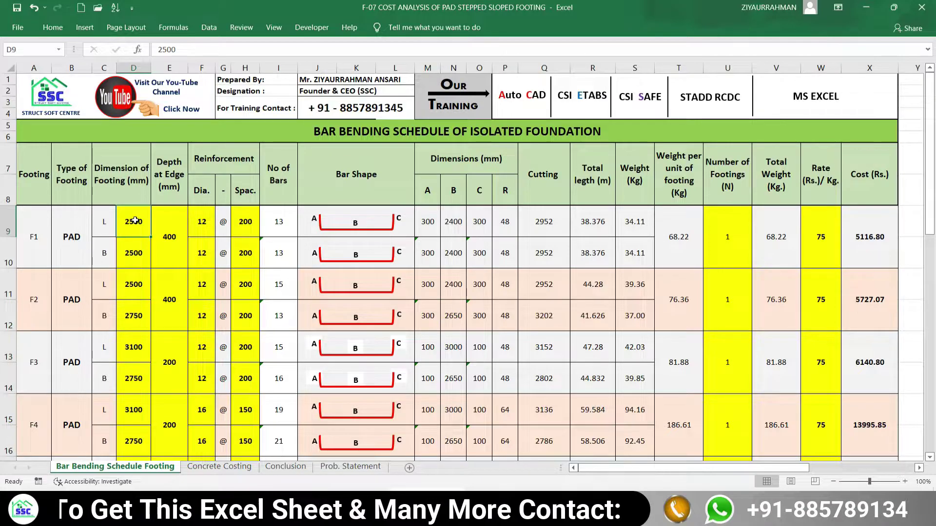
pyautogui.hotkey('alt', 'Tab')
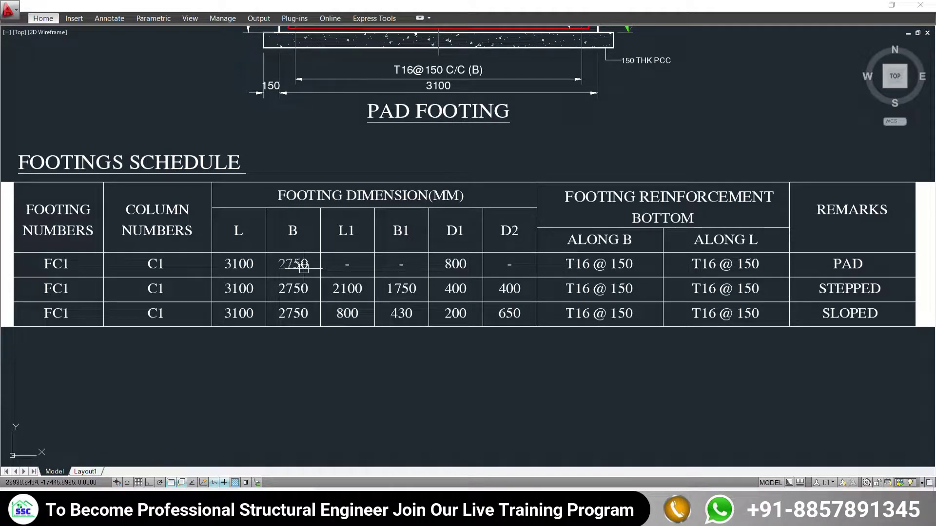
pyautogui.scroll(3, 439, 195)
pyautogui.scroll(-5, 439, 195)
pyautogui.scroll(4, 426, 238)
pyautogui.scroll(-4, 426, 238)
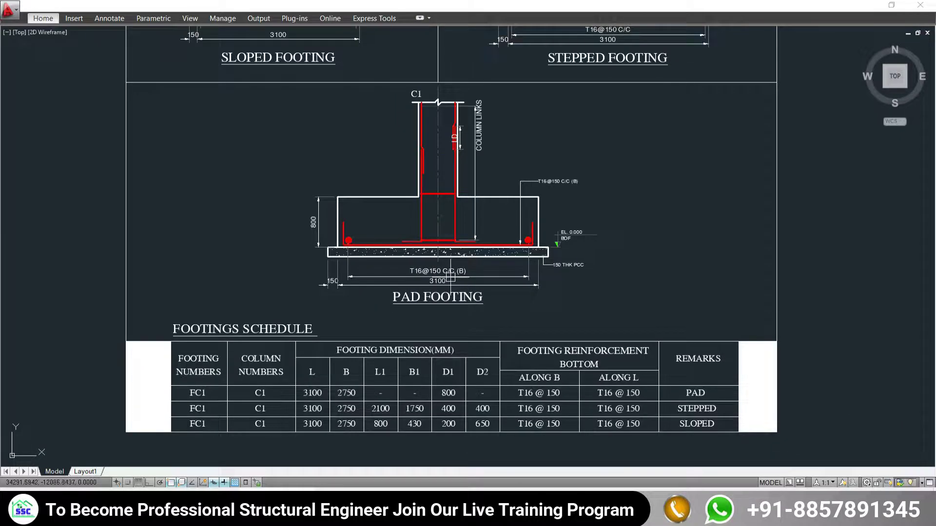
pyautogui.scroll(3, 312, 410)
pyautogui.moveTo(334, 393); pyautogui.dragTo(298, 322)
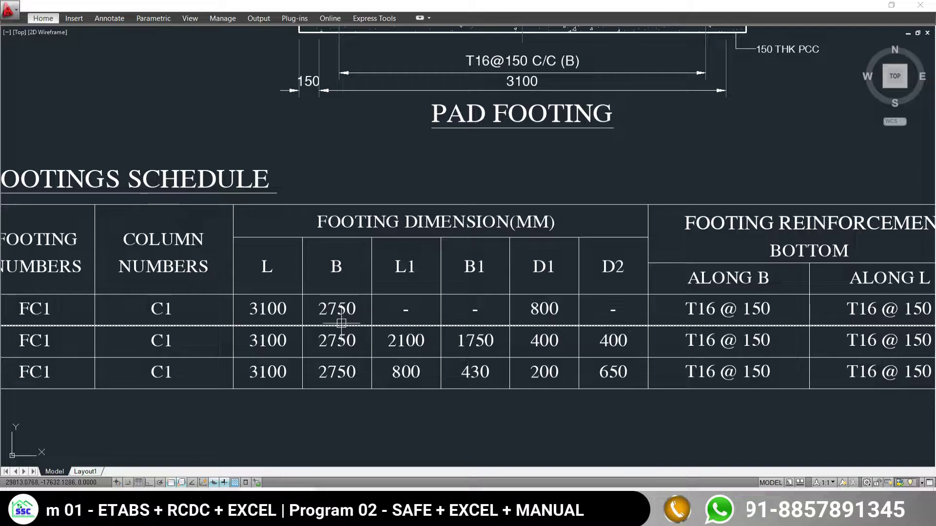
# Step: Return to the Excel bar bending schedule and set F1's footing dimensions to L 3100 mm and B 2750 mm
pyautogui.hotkey('alt', 'Tab')
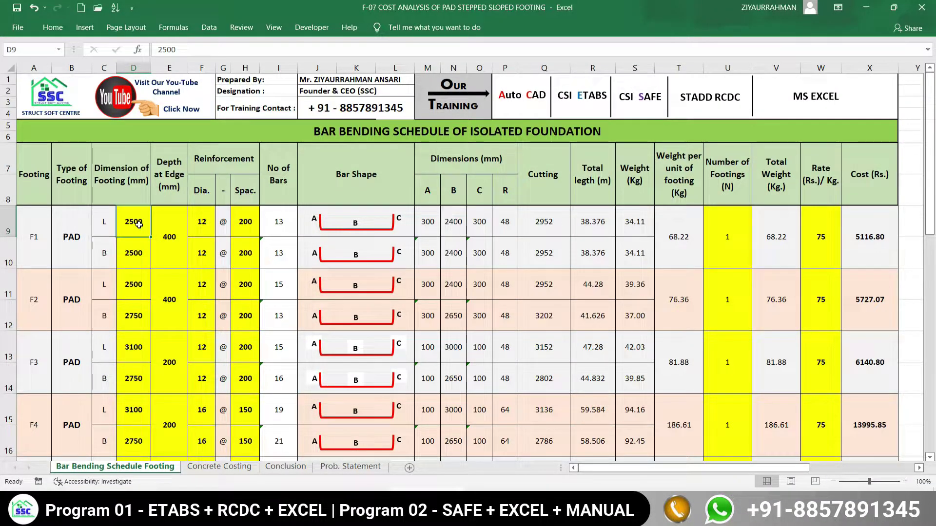
pyautogui.write('31')
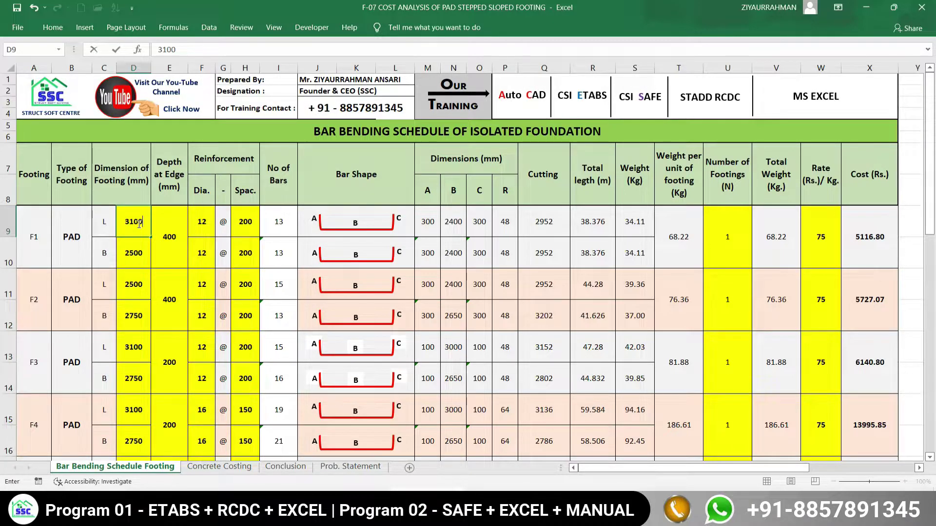
pyautogui.write('00')
pyautogui.press('Return')
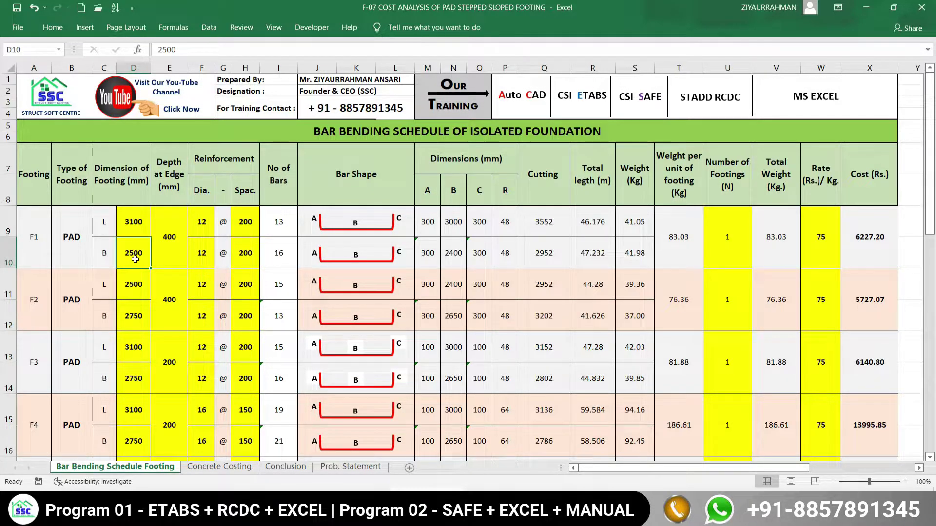
pyautogui.write('27')
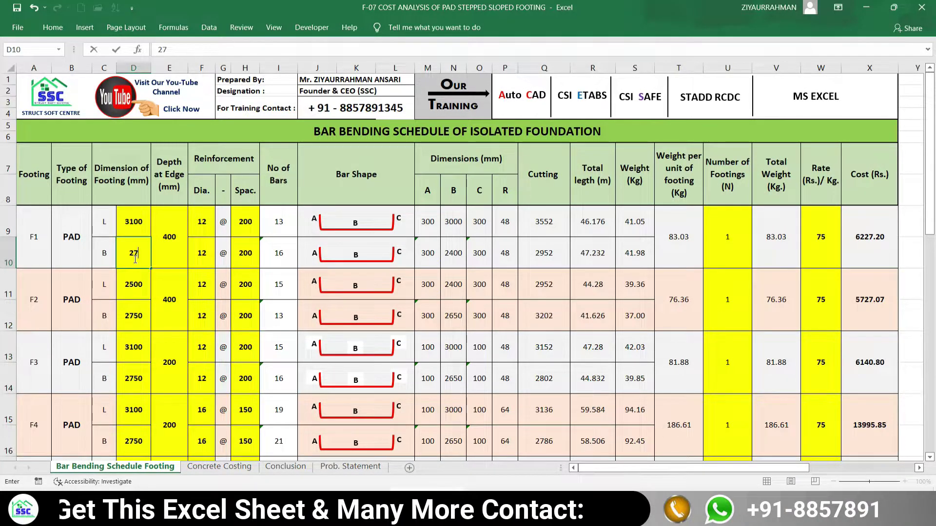
pyautogui.write('50')
pyautogui.press('Return')
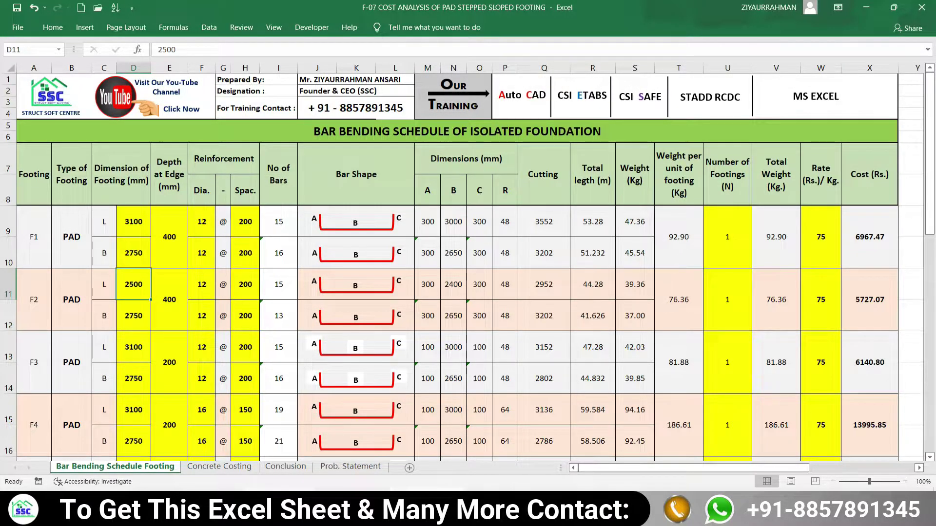
# Step: Check the pad footing's depth in the AutoCAD drawing and set F1's depth at edge to 800 mm in Excel
pyautogui.hotkey('alt', 'Tab')
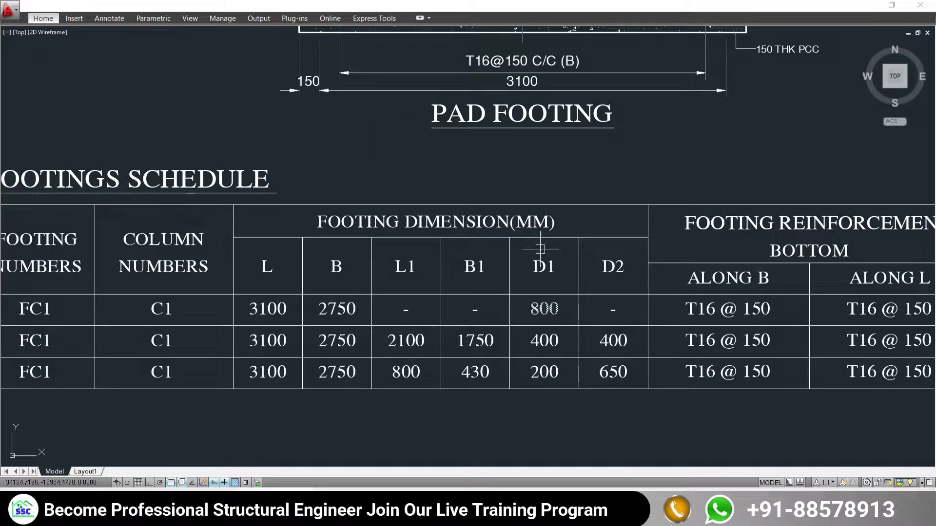
pyautogui.scroll(-3, 498, 235)
pyautogui.scroll(3, 467, 159)
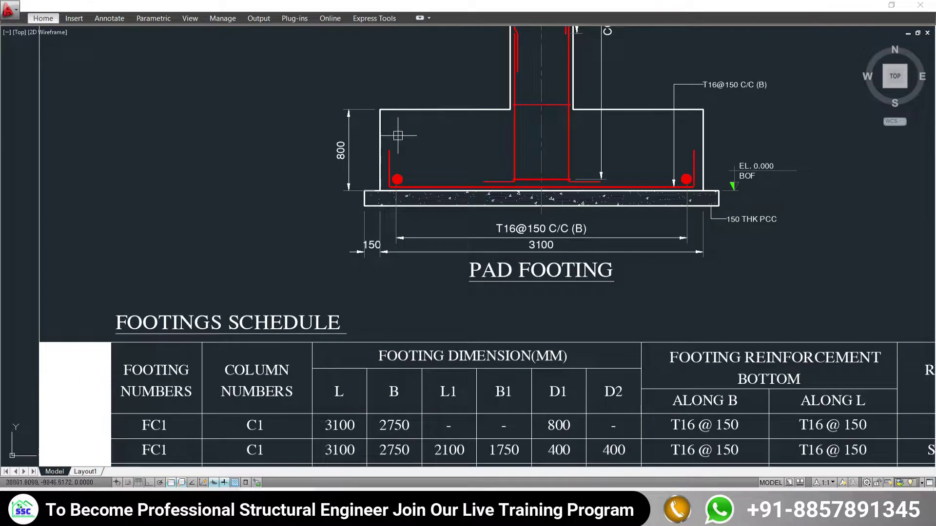
pyautogui.moveTo(394, 166); pyautogui.dragTo(391, 224)
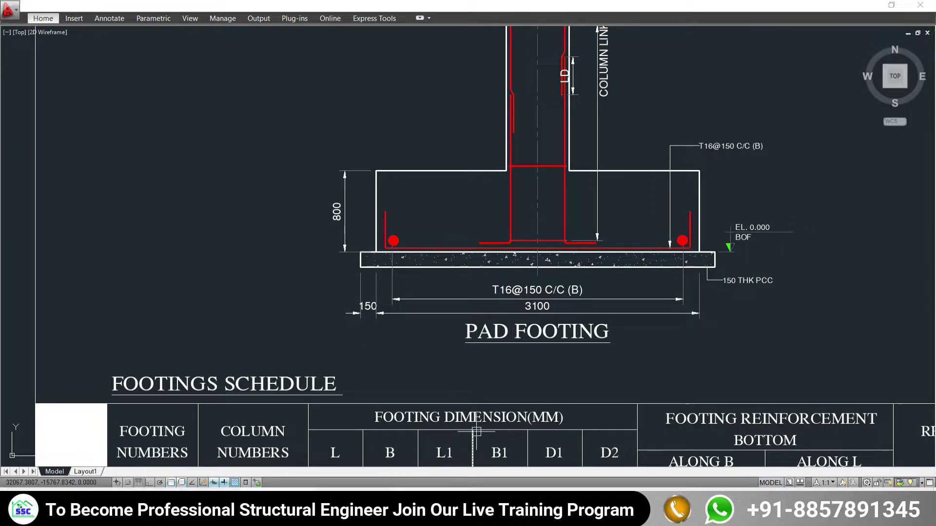
pyautogui.hotkey('alt', 'Tab')
pyautogui.click(165, 237)
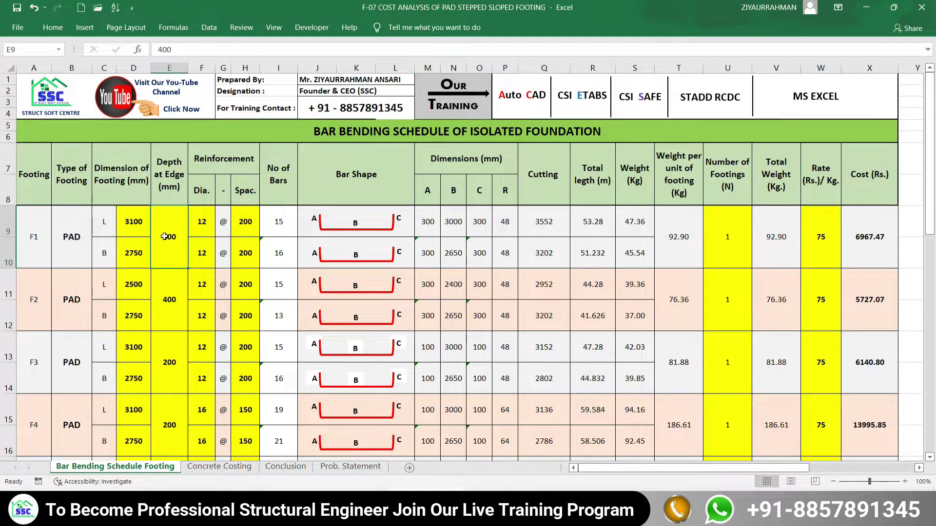
pyautogui.write('800')
pyautogui.press('Return')
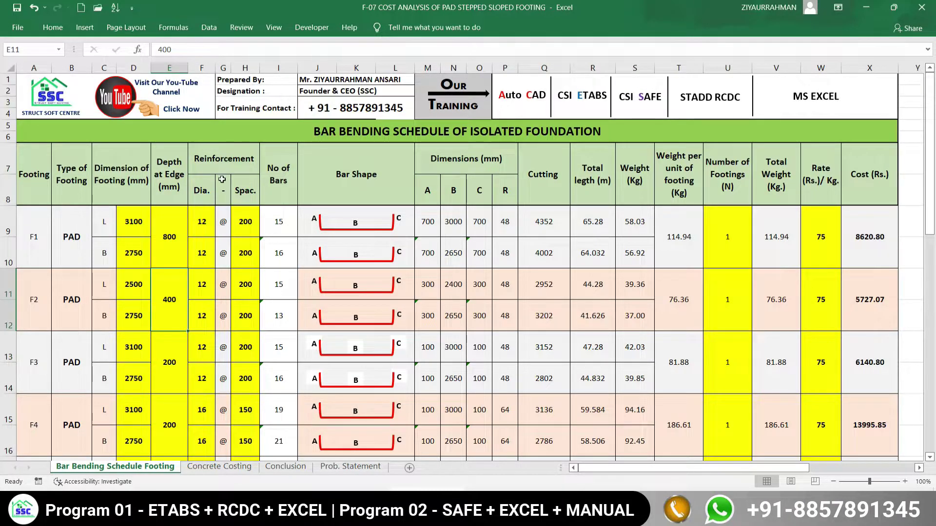
# Step: Check the pad footing's bottom reinforcement in AutoCAD and set F1's L-row bars in Excel to diameter 16 at 150 spacing
pyautogui.click(206, 224)
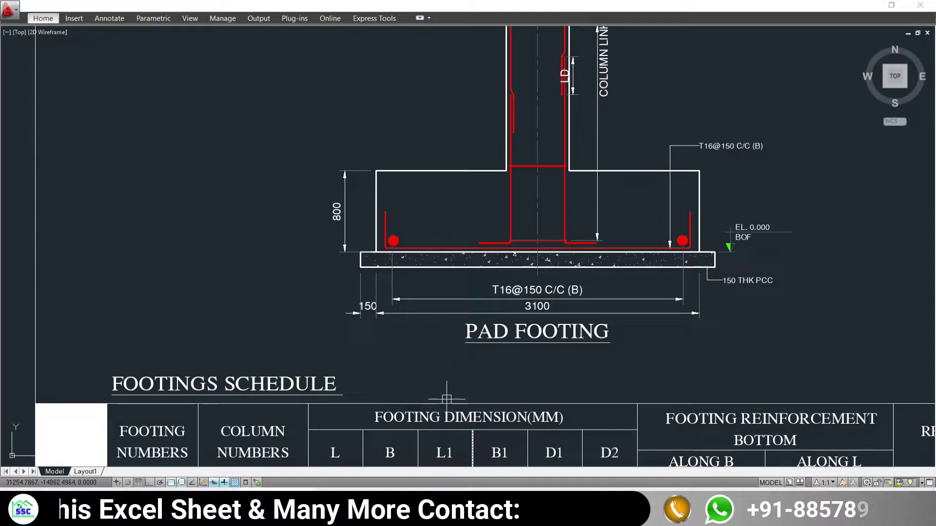
pyautogui.scroll(3, 445, 388)
pyautogui.scroll(-2, 346, 313)
pyautogui.scroll(2, 585, 328)
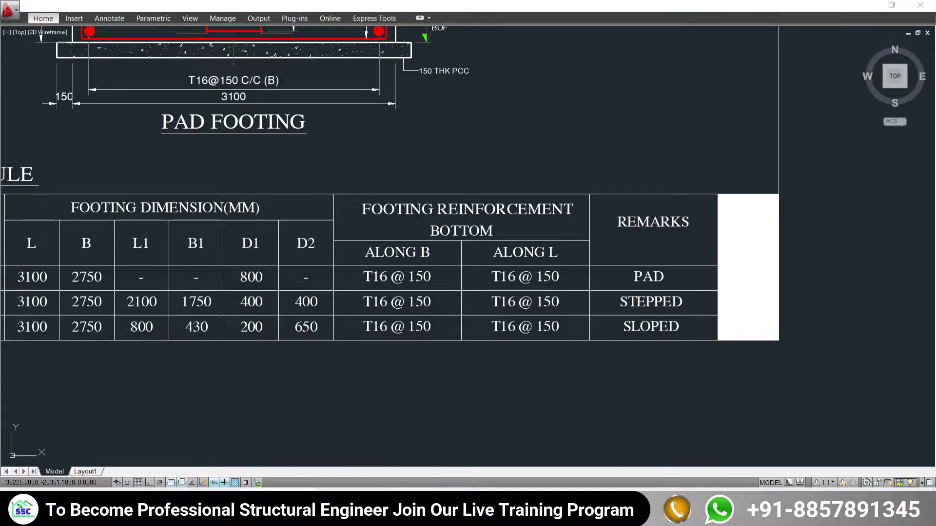
pyautogui.hotkey('alt', 'Tab')
pyautogui.click(221, 232)
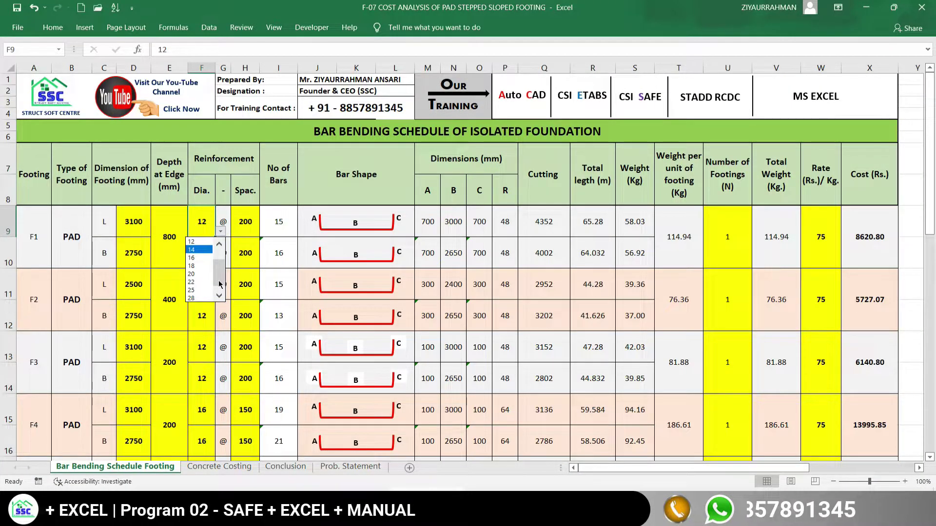
pyautogui.click(199, 287)
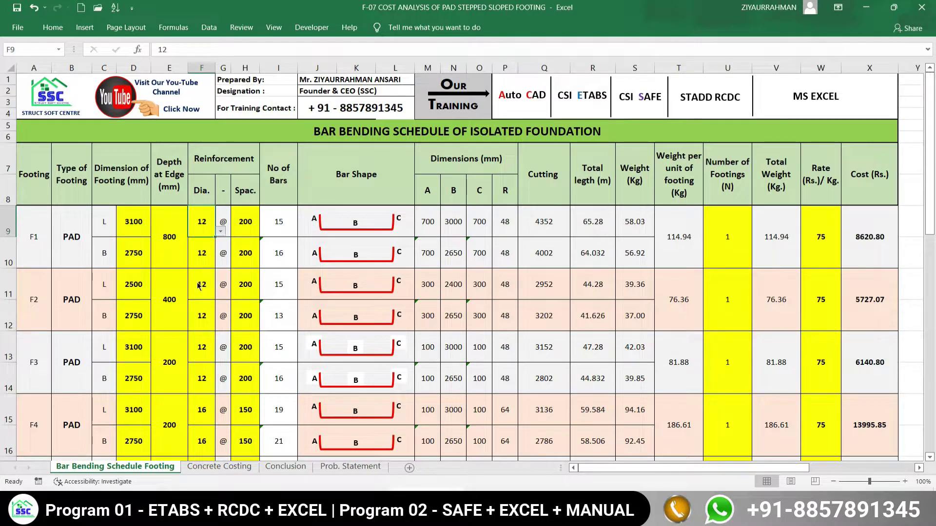
pyautogui.click(246, 225)
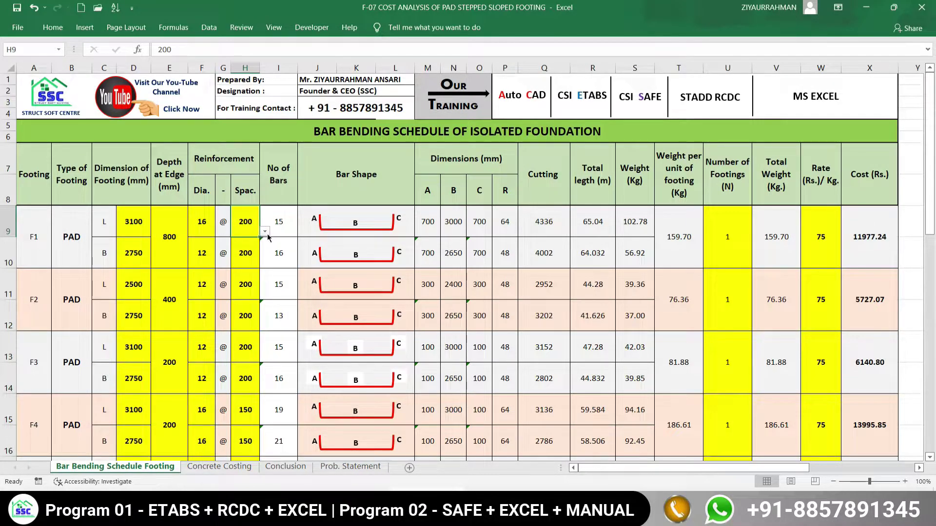
pyautogui.click(265, 232)
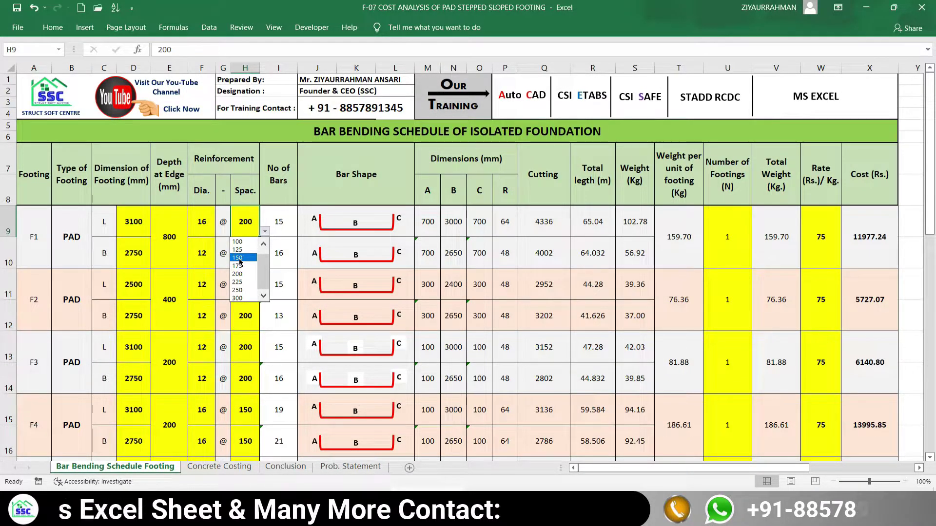
pyautogui.click(239, 258)
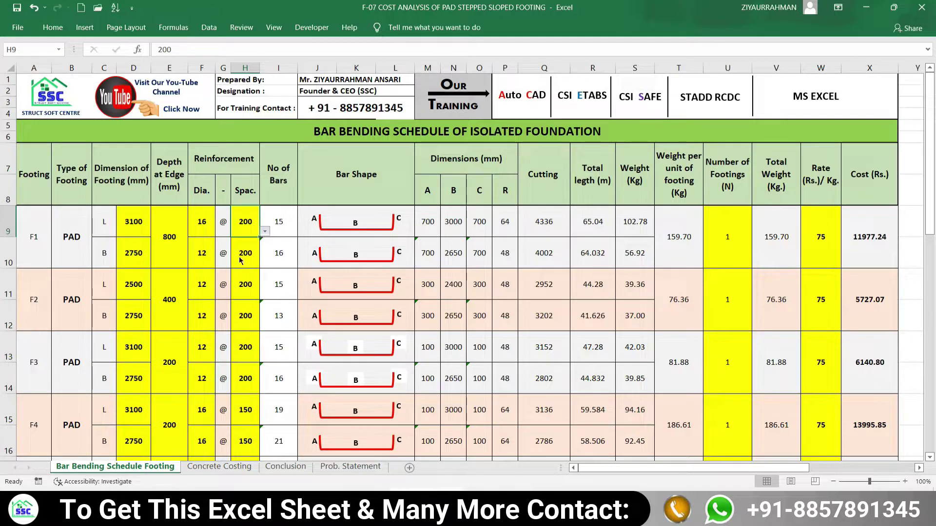
# Step: Set F1's B-row reinforcement to diameter 16 at 150 spacing
pyautogui.click(201, 247)
pyautogui.click(221, 265)
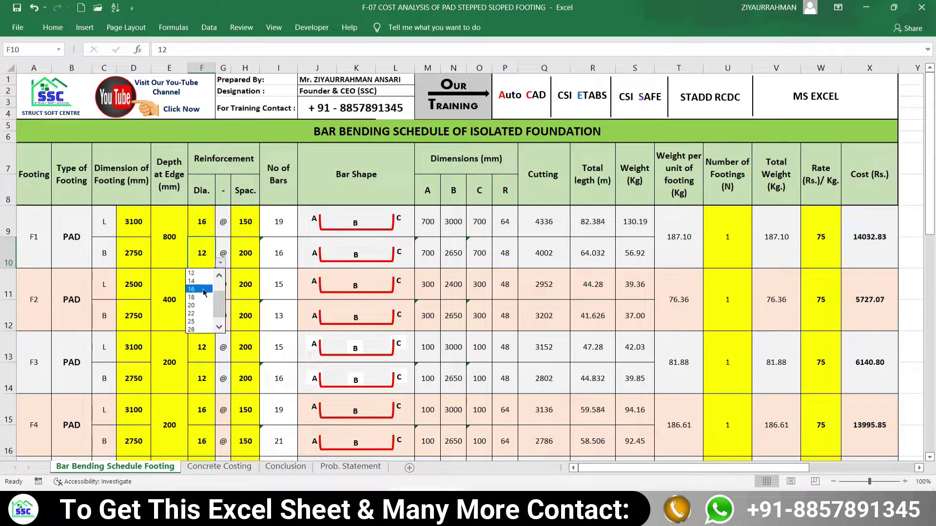
pyautogui.click(199, 299)
pyautogui.click(249, 260)
pyautogui.click(266, 264)
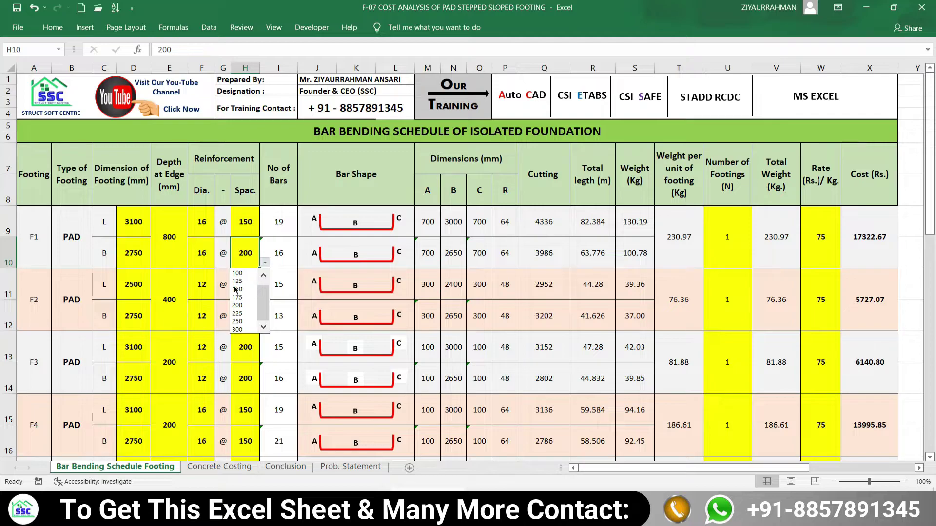
pyautogui.click(242, 286)
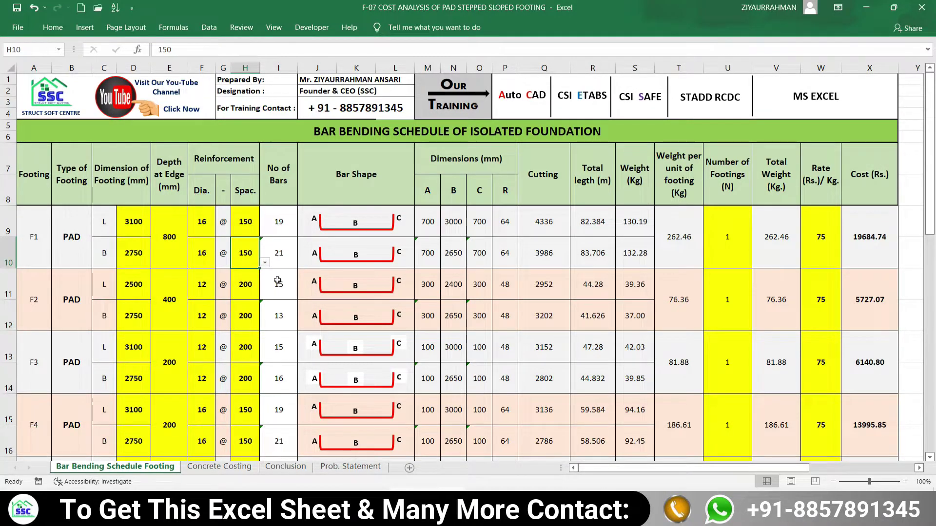
# Step: Review F1's bar count formula and number of footings, and look over the footings schedule in AutoCAD
pyautogui.click(278, 253)
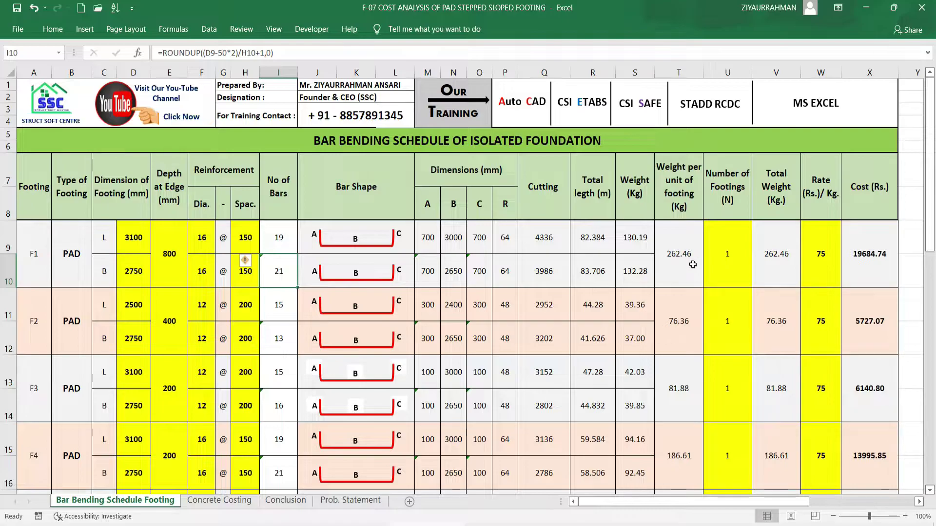
pyautogui.click(727, 254)
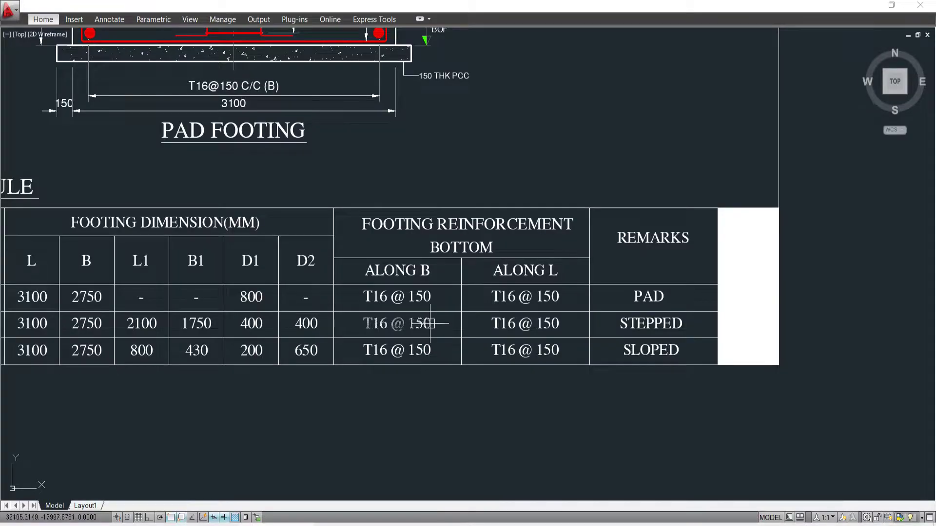
pyautogui.scroll(-2, 388, 188)
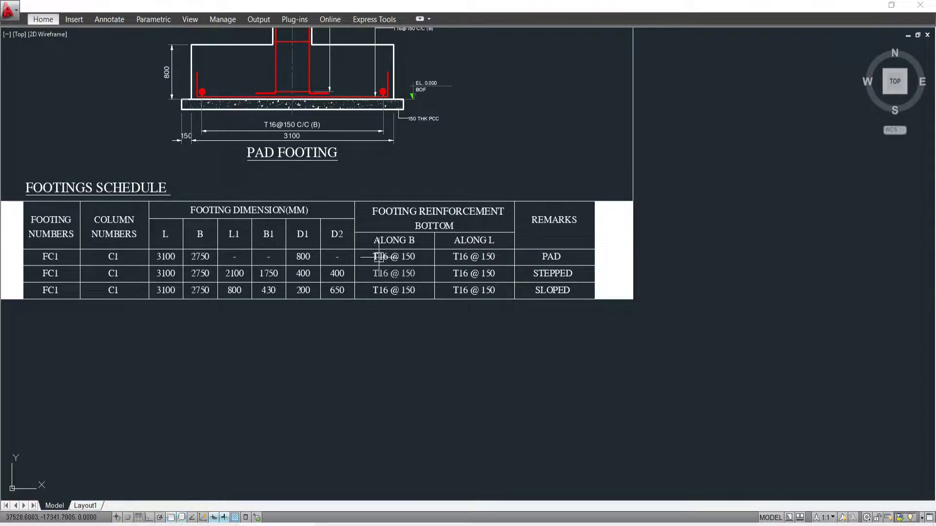
pyautogui.moveTo(400, 200)
pyautogui.mouseDown()
pyautogui.moveTo(445, 284)
pyautogui.moveTo(475, 298)
pyautogui.mouseUp()
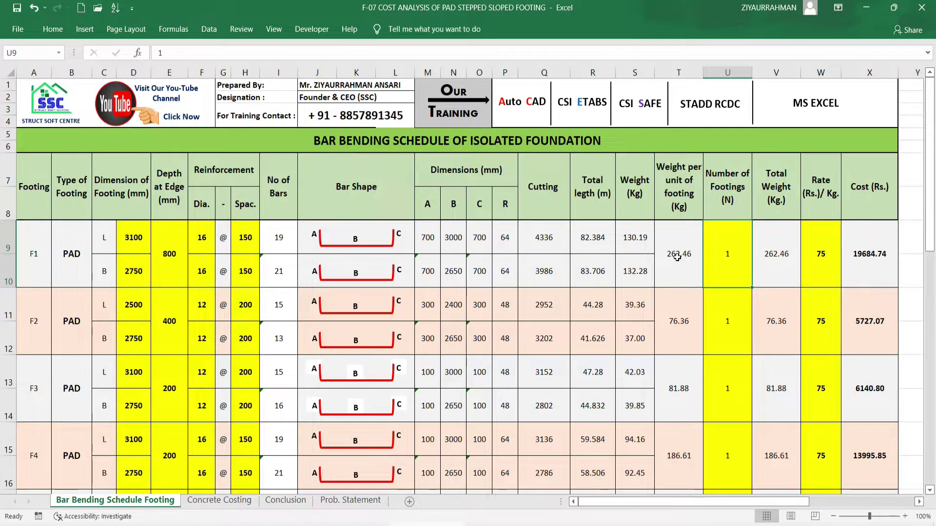
# Step: Set F1's steel rate to 80 Rs. per kg in the Excel schedule
pyautogui.click(821, 254)
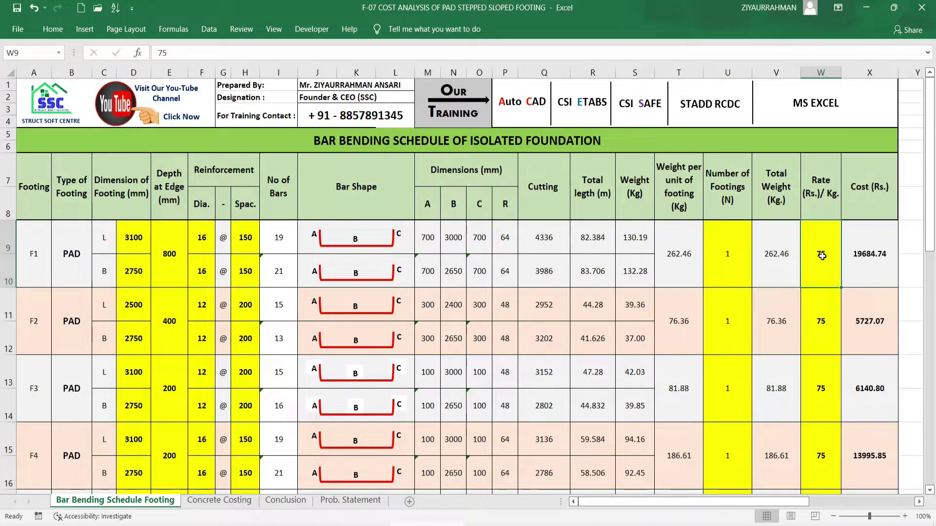
pyautogui.write('80')
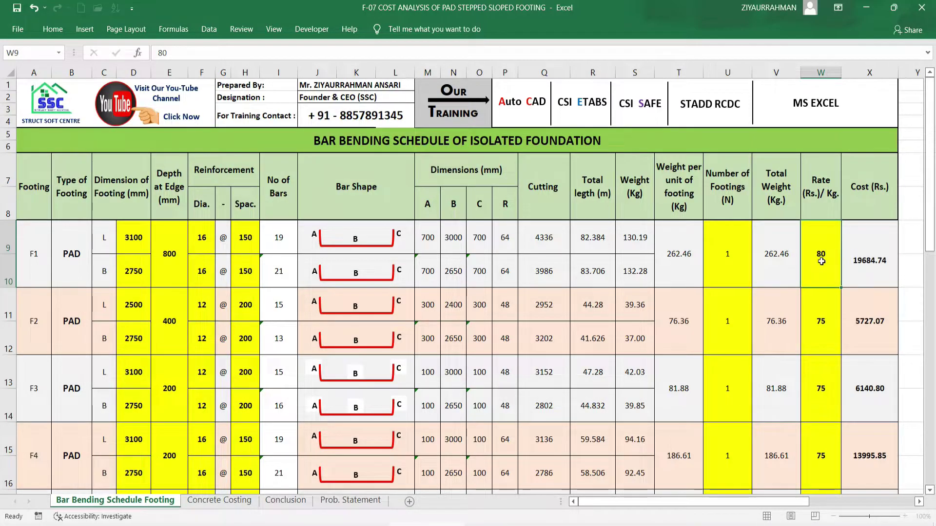
pyautogui.press('Return')
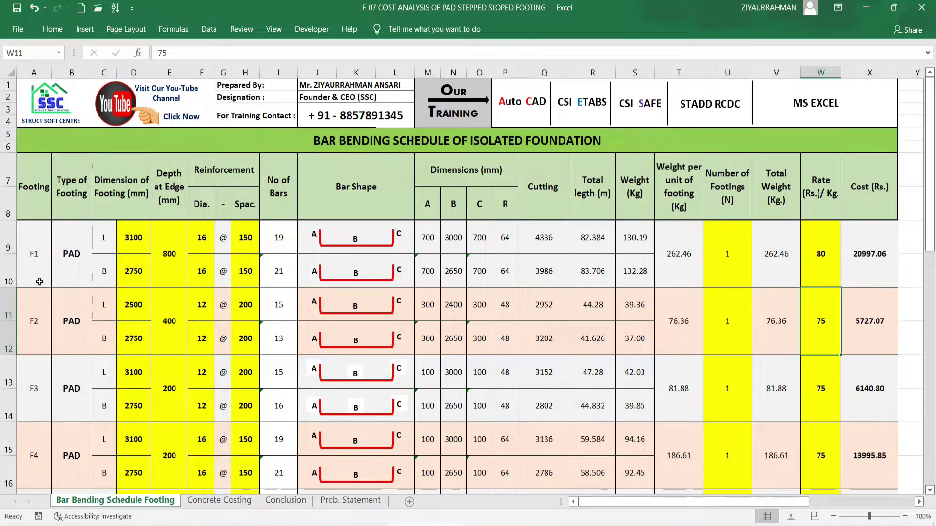
# Step: Set F2's footing type to STEPPED and, after checking the AutoCAD footings schedule, set its L dimension to 3100 mm in Excel
pyautogui.click(72, 320)
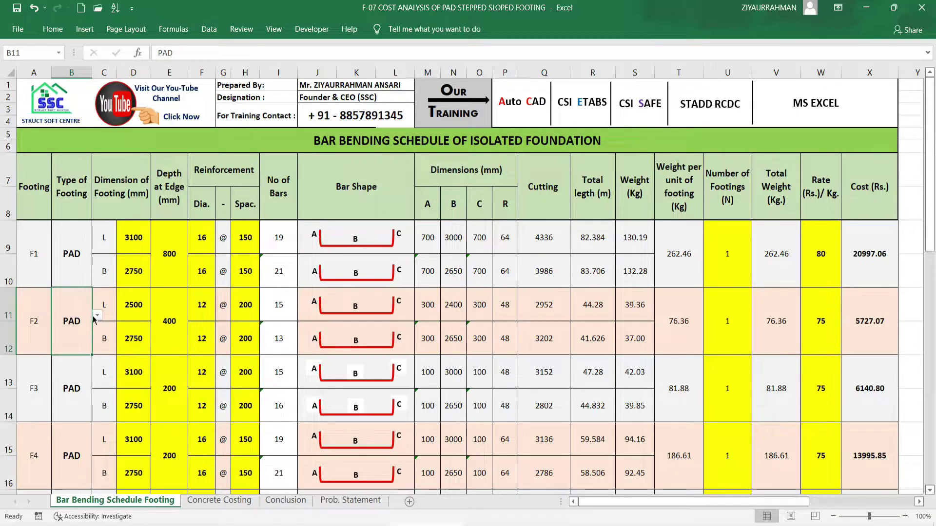
pyautogui.click(98, 316)
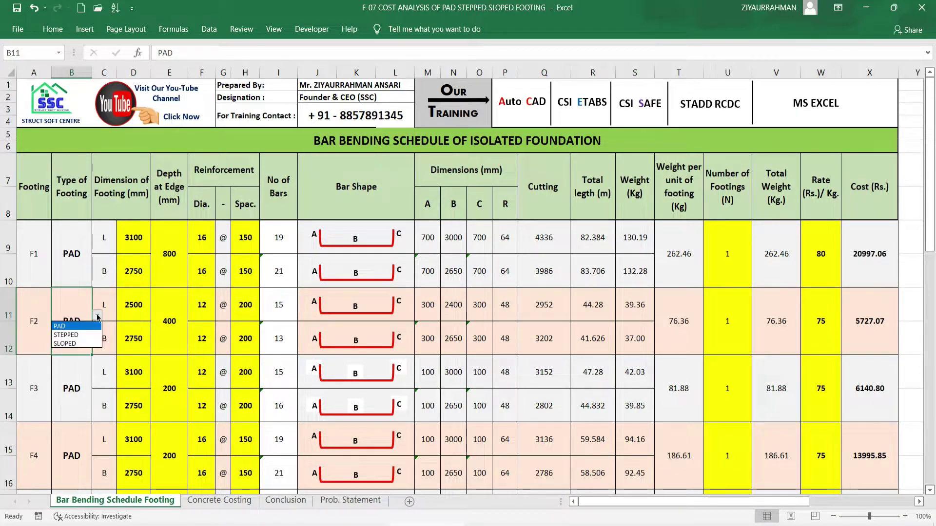
pyautogui.click(66, 336)
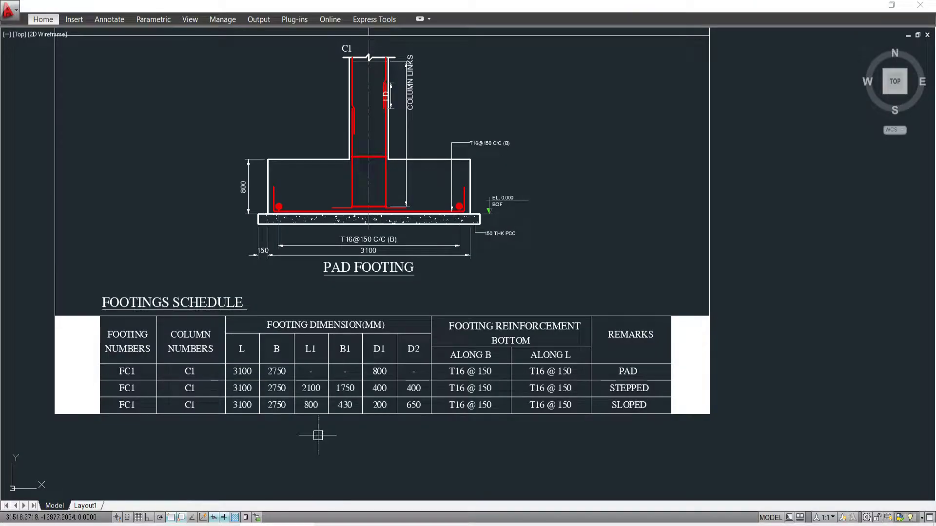
pyautogui.scroll(5, 247, 408)
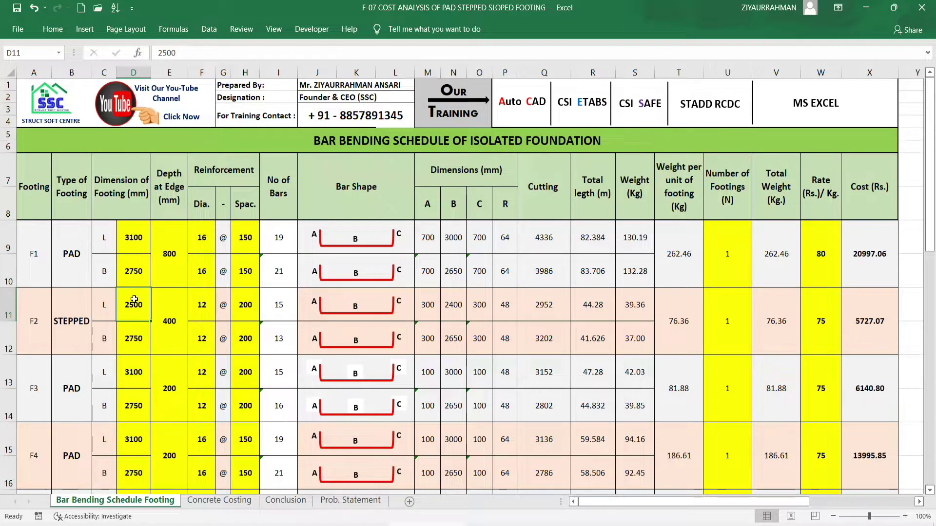
pyautogui.write('31')
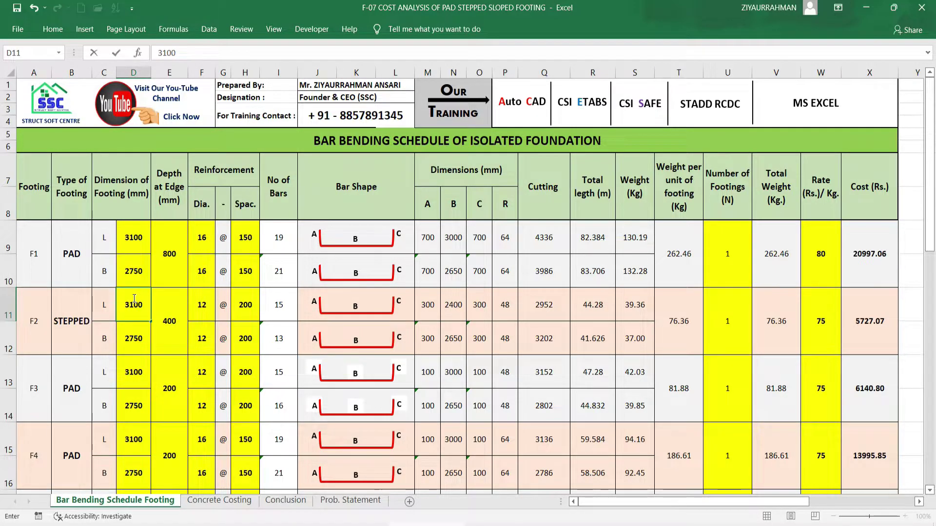
pyautogui.write('00')
pyautogui.press('Return')
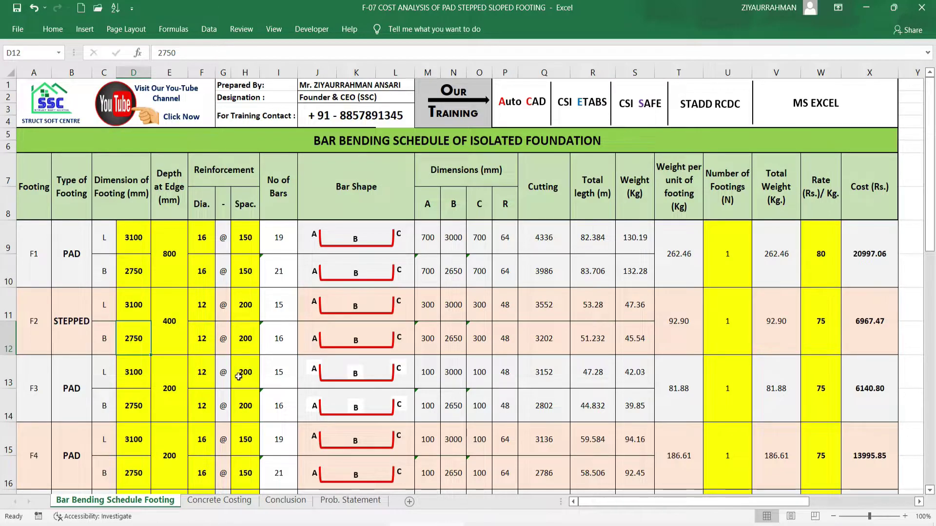
# Step: Switch to AutoCAD and examine the stepped footing's dimensions in the footings schedule and its step depths in the section drawing
pyautogui.moveTo(276, 525)
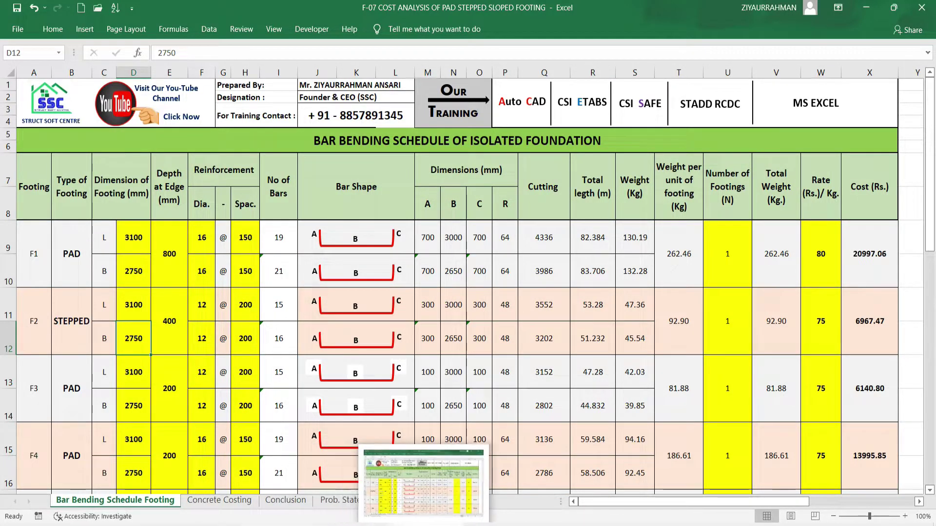
pyautogui.click(280, 485)
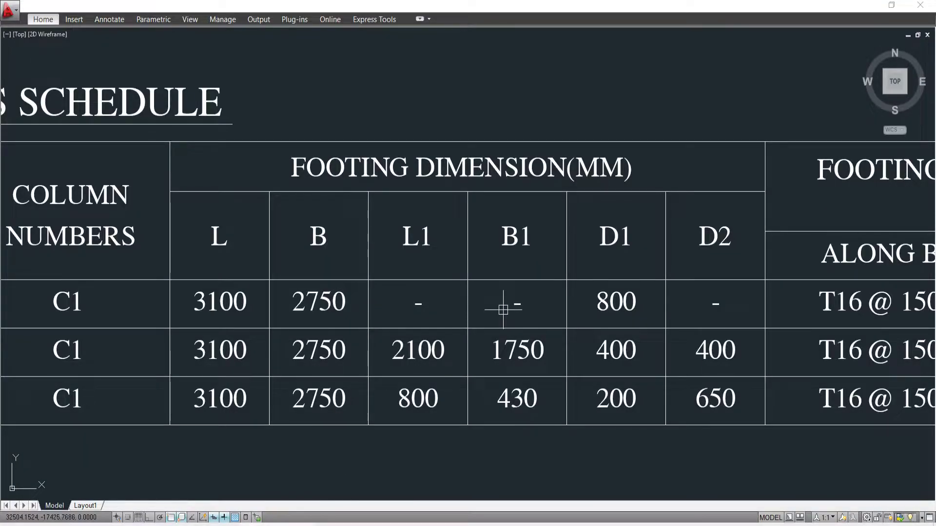
pyautogui.scroll(-2, 500, 312)
pyautogui.moveTo(641, 240); pyautogui.dragTo(591, 429)
pyautogui.moveTo(540, 289); pyautogui.dragTo(540, 372)
pyautogui.moveTo(613, 250); pyautogui.dragTo(486, 258)
pyautogui.scroll(5, 313, 184)
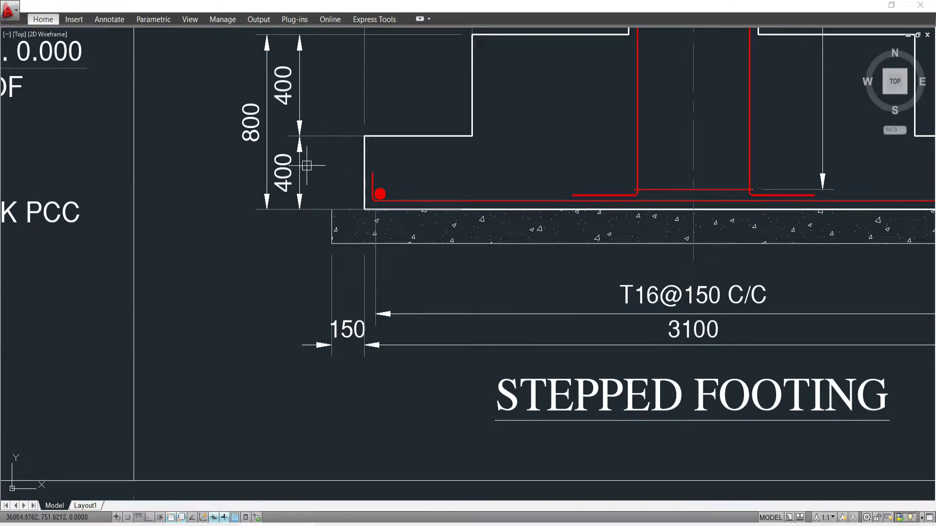
pyautogui.moveTo(295, 152); pyautogui.dragTo(298, 231)
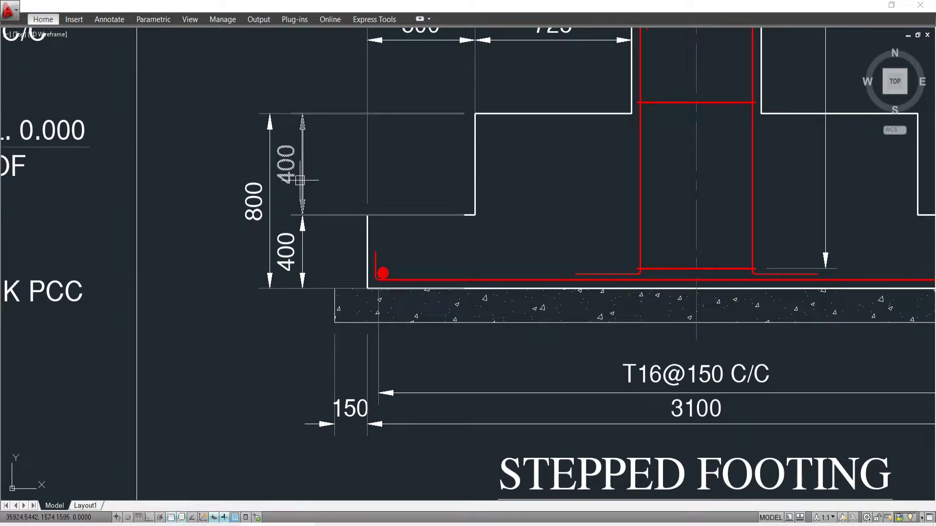
pyautogui.hotkey('alt', 'Tab')
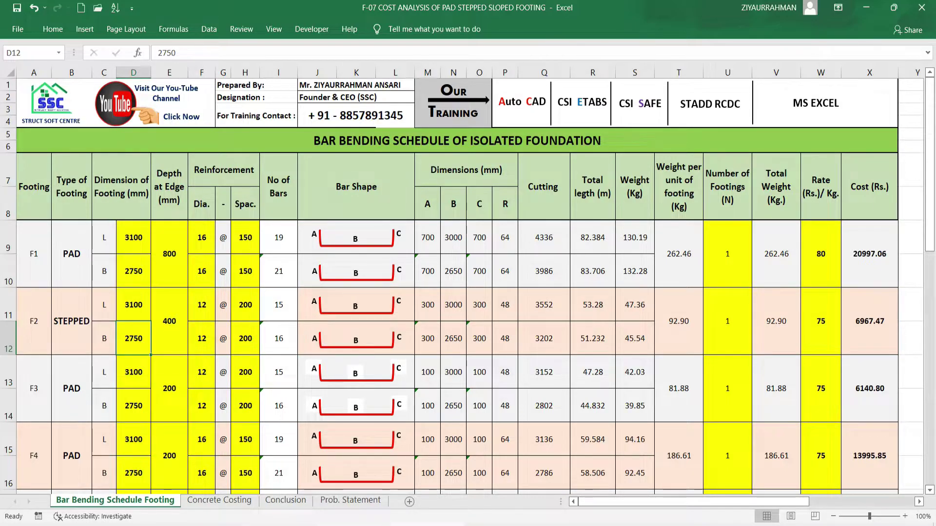
pyautogui.hotkey('alt', 'Tab')
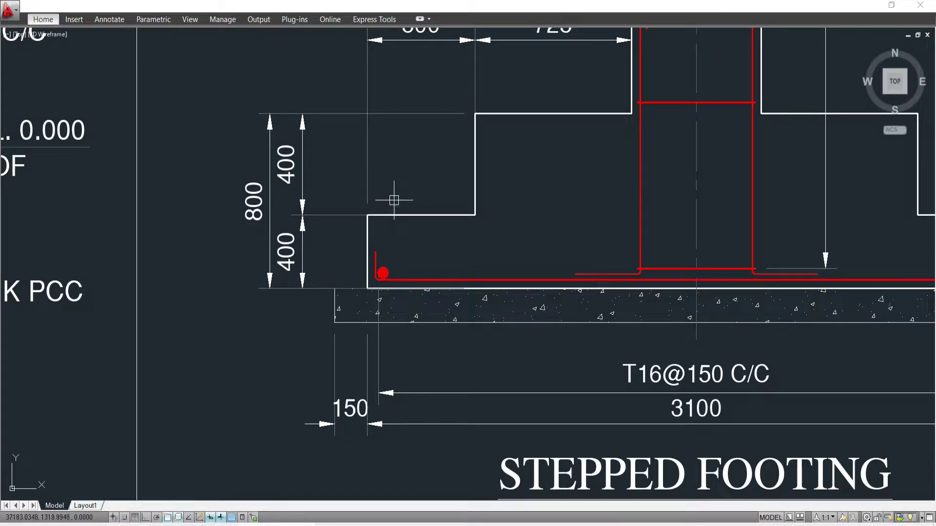
pyautogui.moveTo(368, 215); pyautogui.dragTo(351, 258)
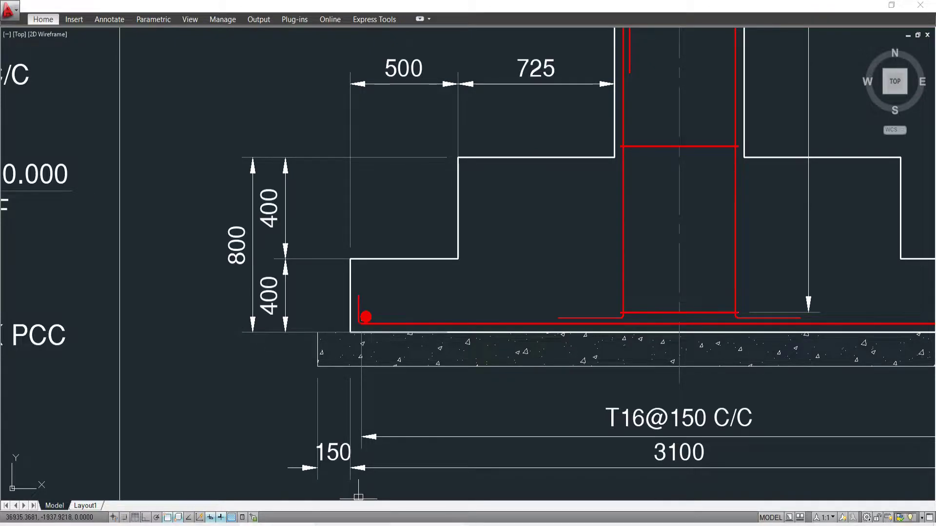
# Step: Return to the Excel schedule and set F2's depth at edge to 400 mm
pyautogui.hotkey('alt', 'Tab')
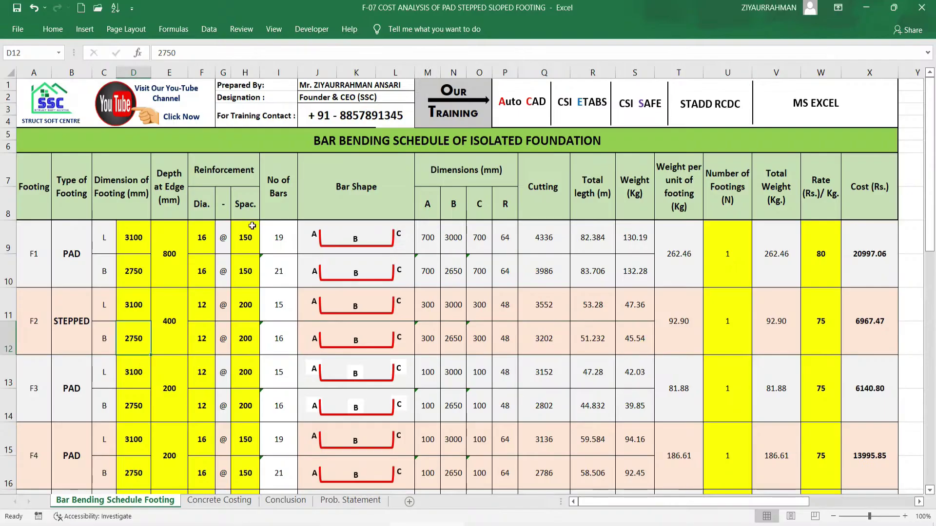
pyautogui.click(165, 330)
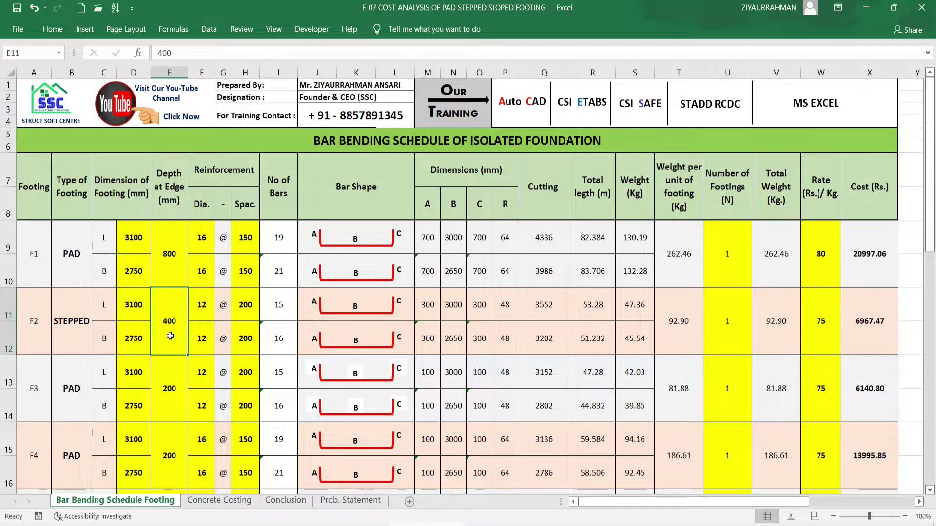
pyautogui.write('400')
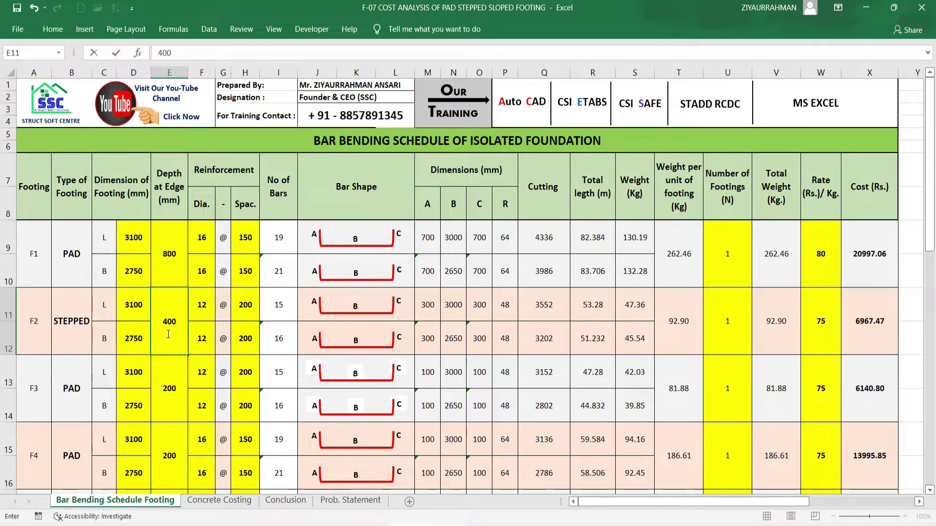
pyautogui.press('Return')
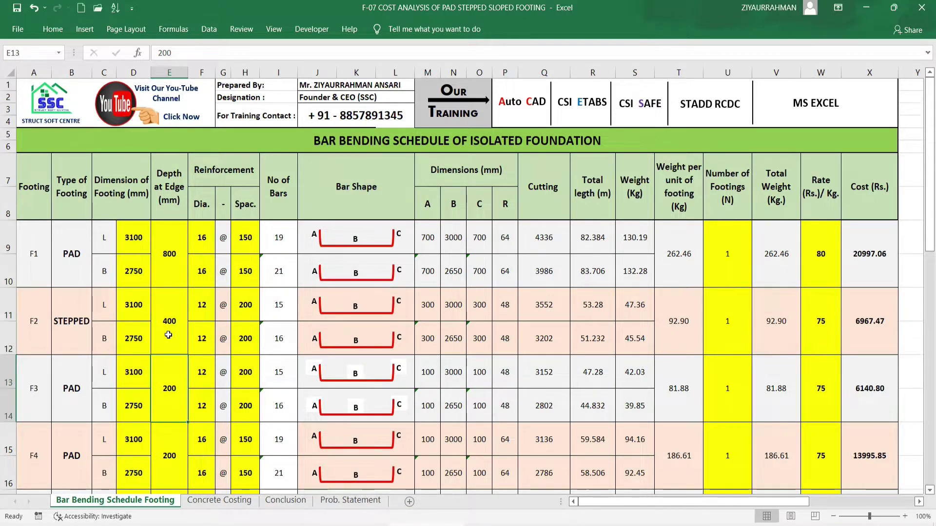
# Step: Set F2's L-row reinforcement to diameter 16 at 150 spacing
pyautogui.click(212, 308)
pyautogui.click(221, 315)
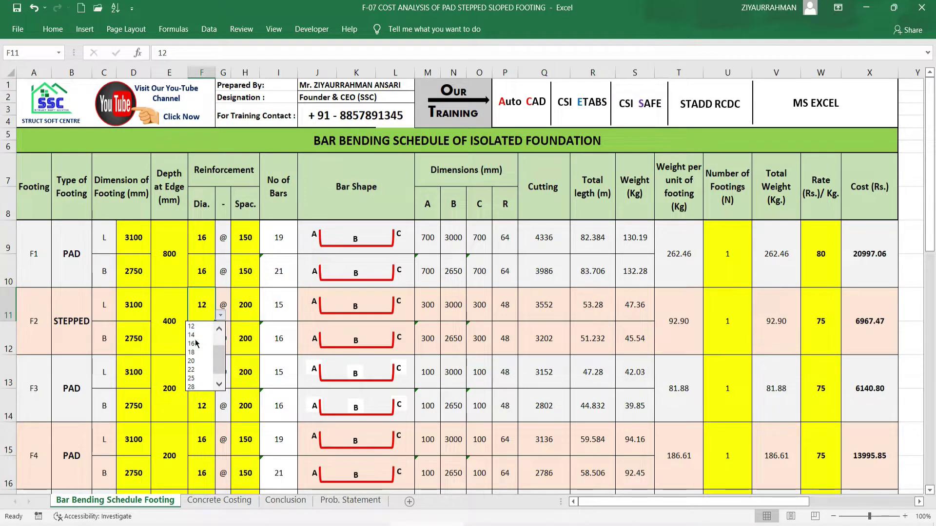
pyautogui.click(195, 343)
pyautogui.click(251, 308)
pyautogui.click(264, 315)
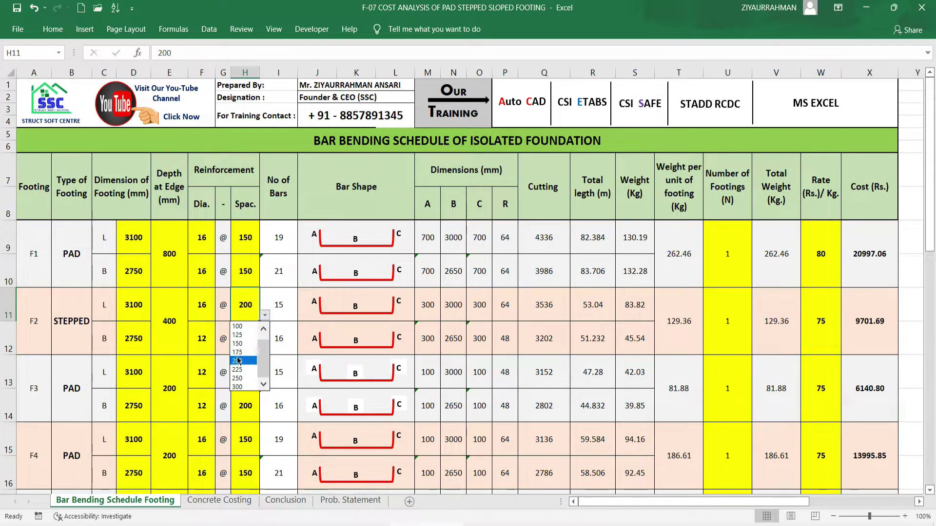
pyautogui.click(238, 343)
# Step: Set F2's B-row reinforcement to diameter 16 at 150 spacing
pyautogui.click(196, 344)
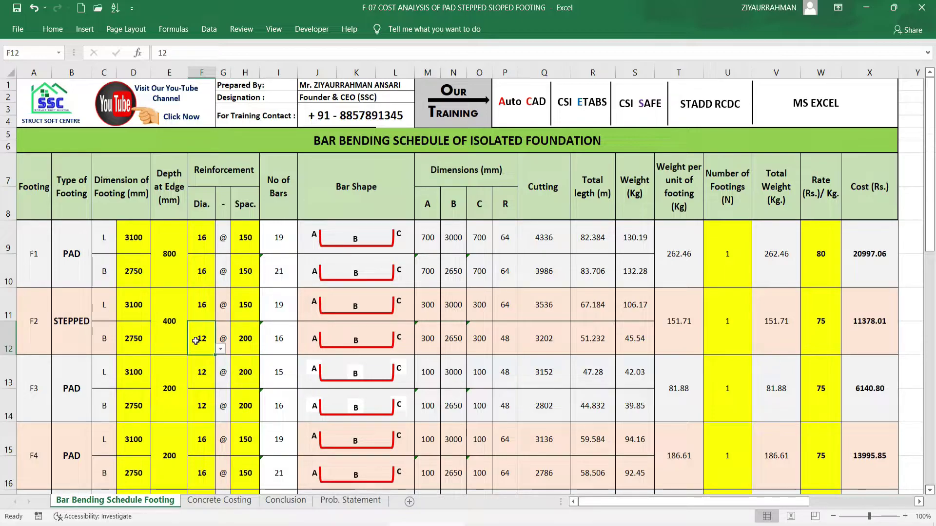
pyautogui.write('16')
pyautogui.press('Return')
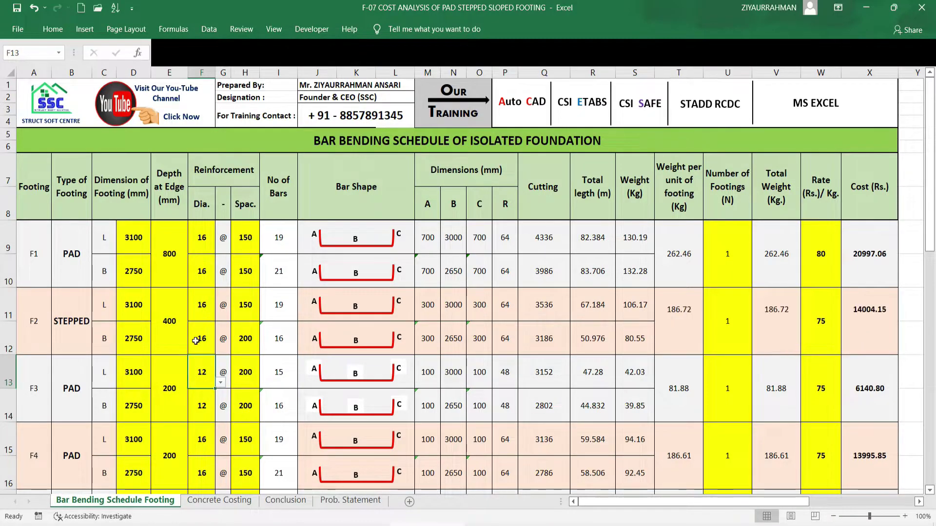
pyautogui.click(258, 338)
pyautogui.write('15')
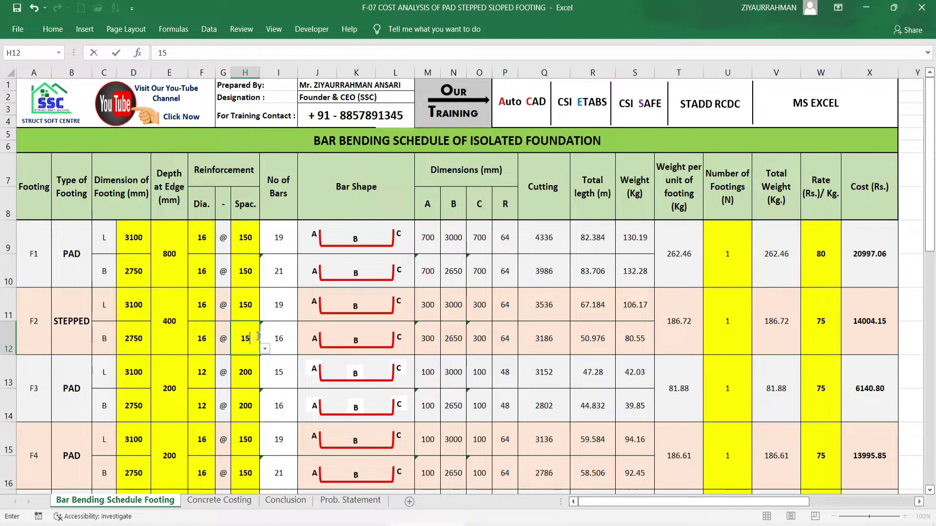
pyautogui.write('0')
pyautogui.press('Return')
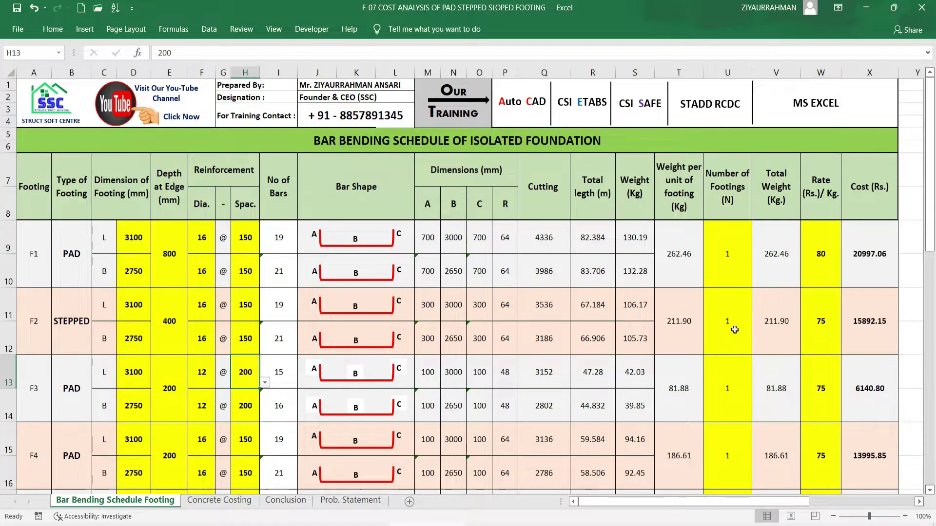
# Step: Set F2's steel rate to 80 Rs. per kg
pyautogui.click(817, 323)
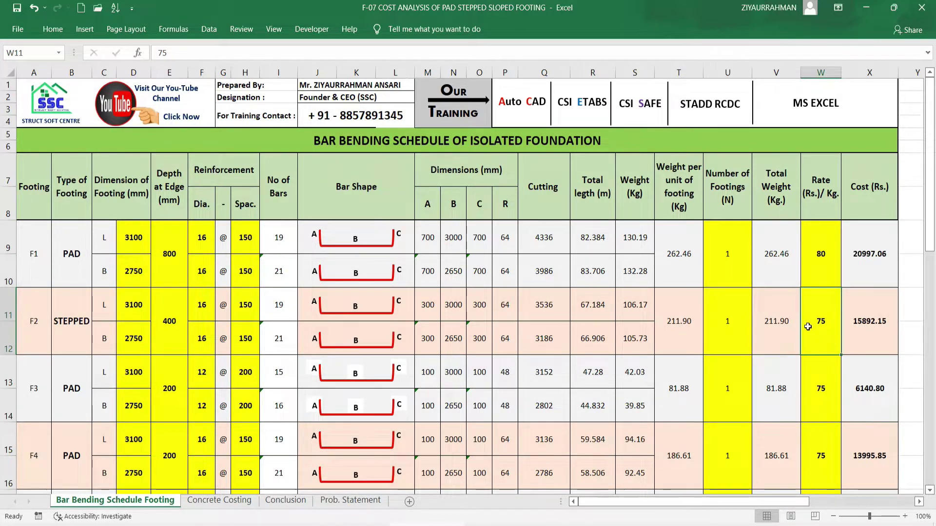
pyautogui.write('80')
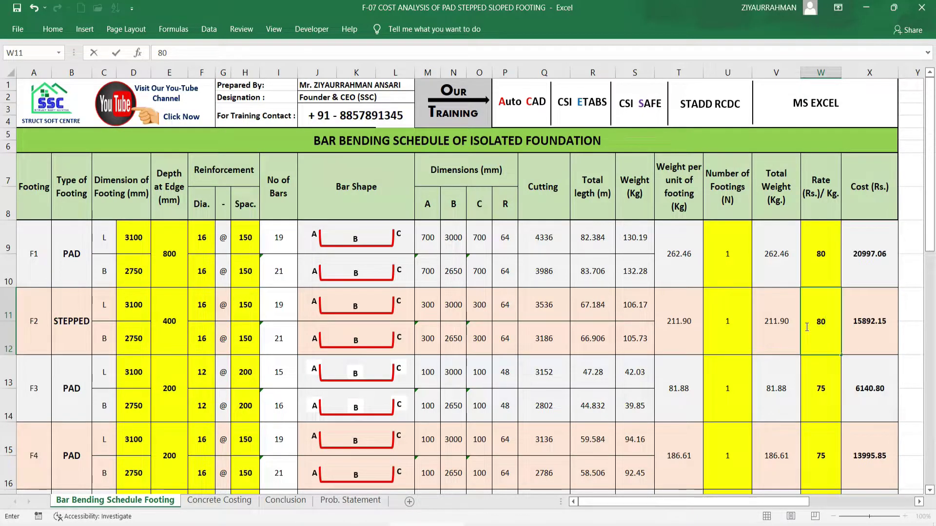
pyautogui.press('Return')
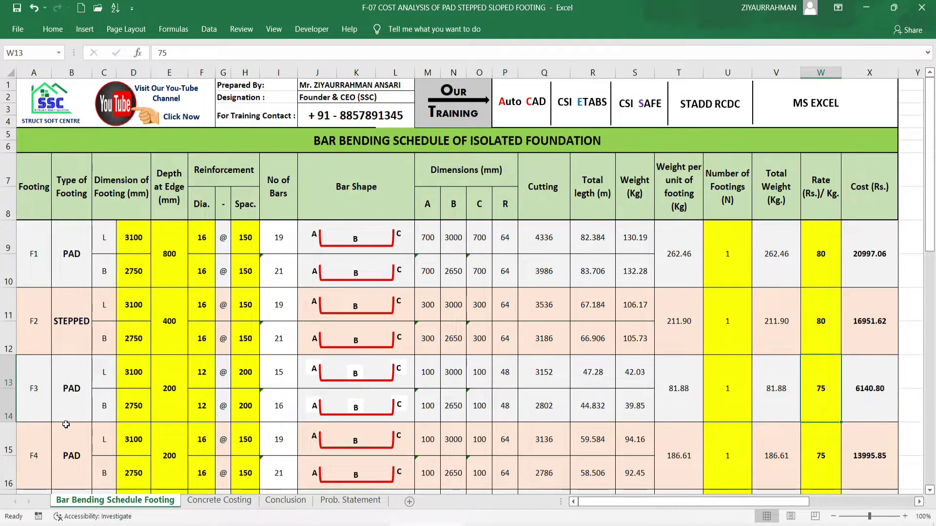
# Step: Set F3's footing type to SLOPED and select its L dimension
pyautogui.click(66, 387)
pyautogui.click(97, 383)
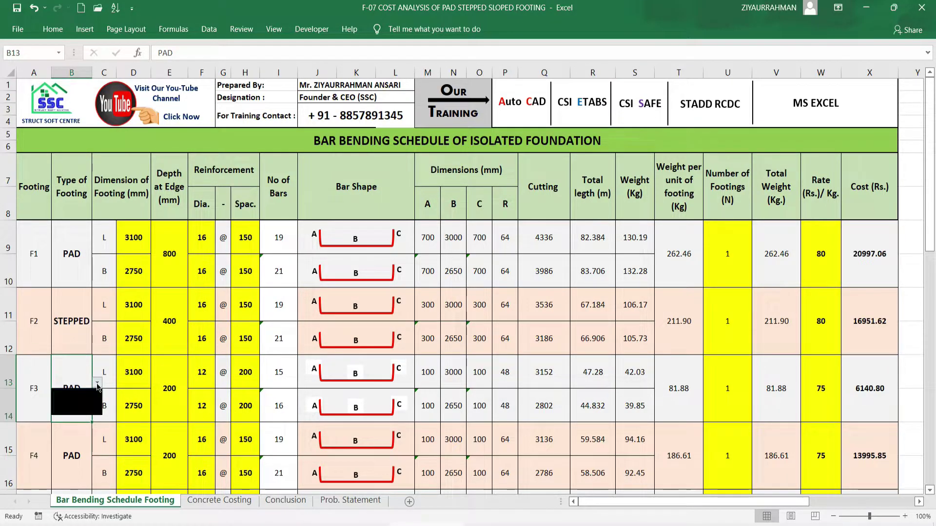
pyautogui.click(64, 410)
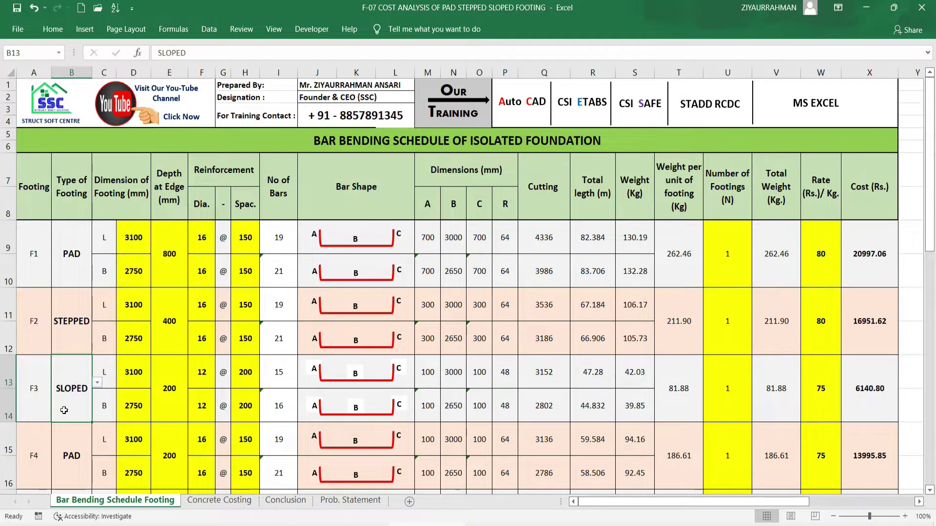
pyautogui.click(130, 380)
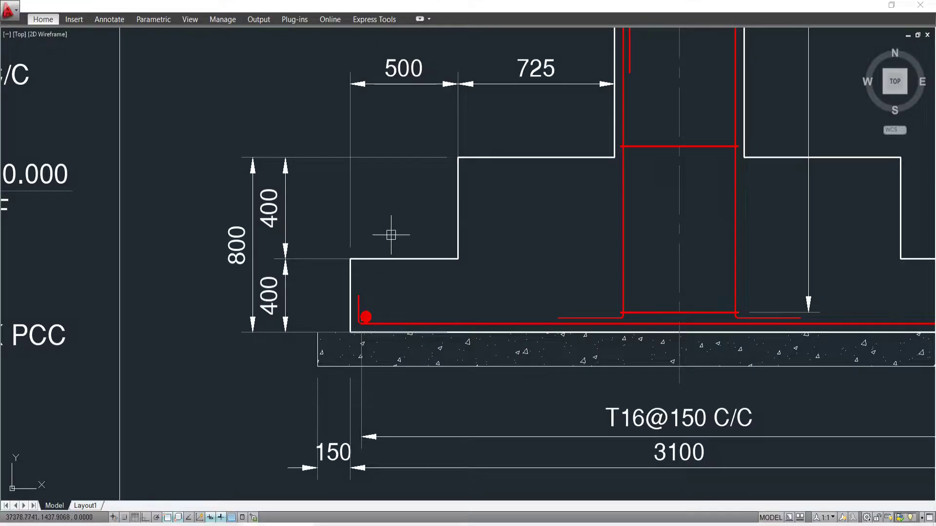
# Step: Examine the sloped footing's section in AutoCAD and its row in the footings schedule for dimensions, edge depth and bottom reinforcement
pyautogui.scroll(-5, 391, 235)
pyautogui.scroll(8, 235, 272)
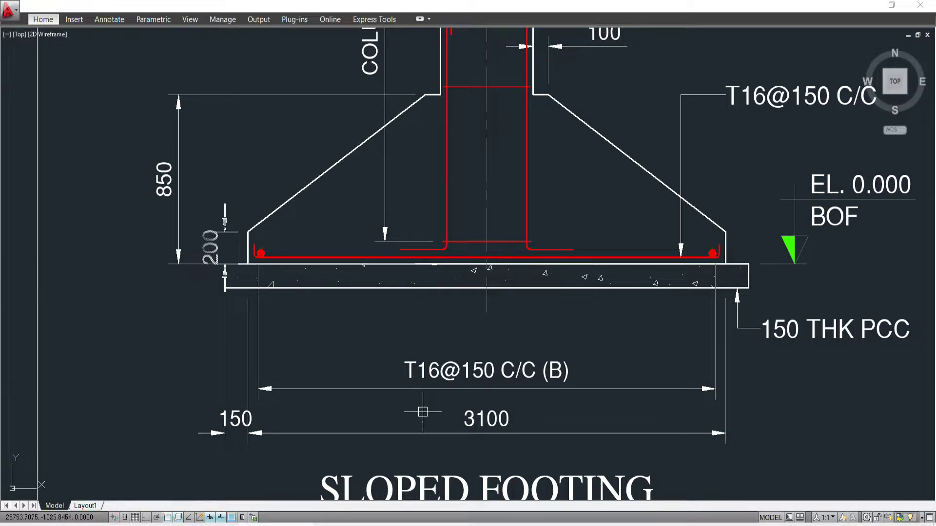
pyautogui.scroll(-7, 409, 413)
pyautogui.moveTo(403, 413); pyautogui.dragTo(403, 233)
pyautogui.scroll(4, 429, 392)
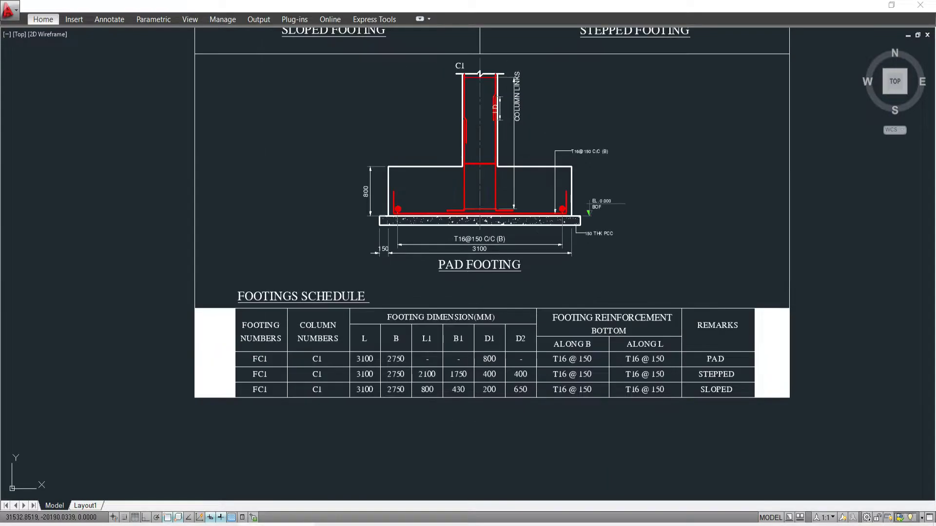
pyautogui.scroll(3, 429, 385)
pyautogui.scroll(-2, 470, 375)
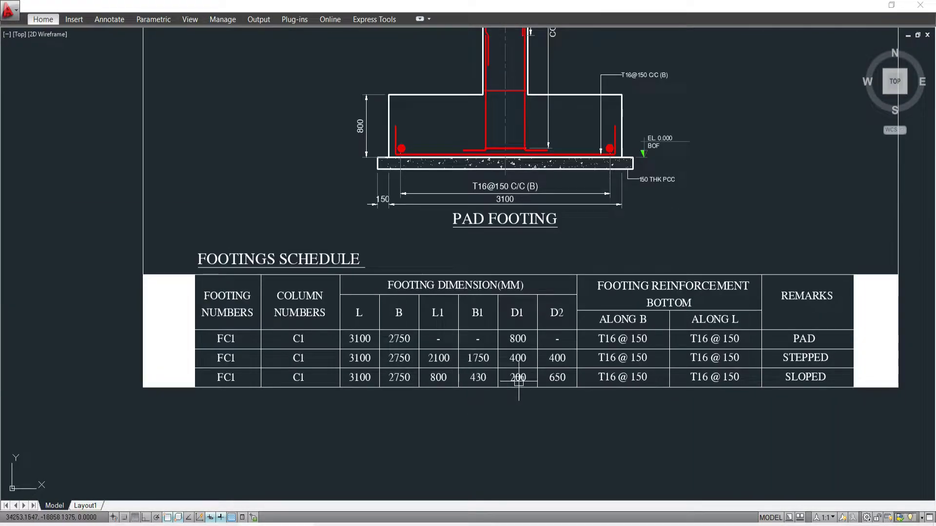
pyautogui.scroll(3, 508, 397)
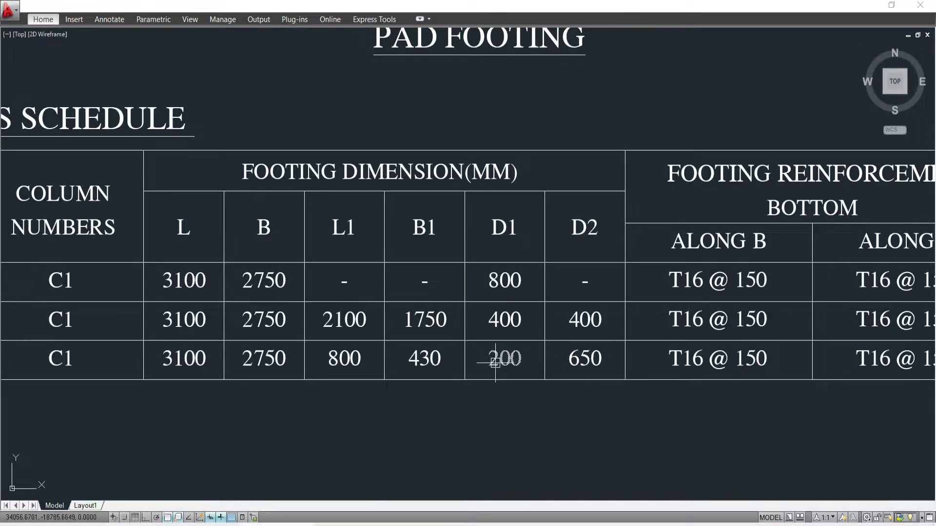
pyautogui.scroll(-5, 502, 360)
pyautogui.scroll(2, 405, 164)
pyautogui.scroll(3, 360, 223)
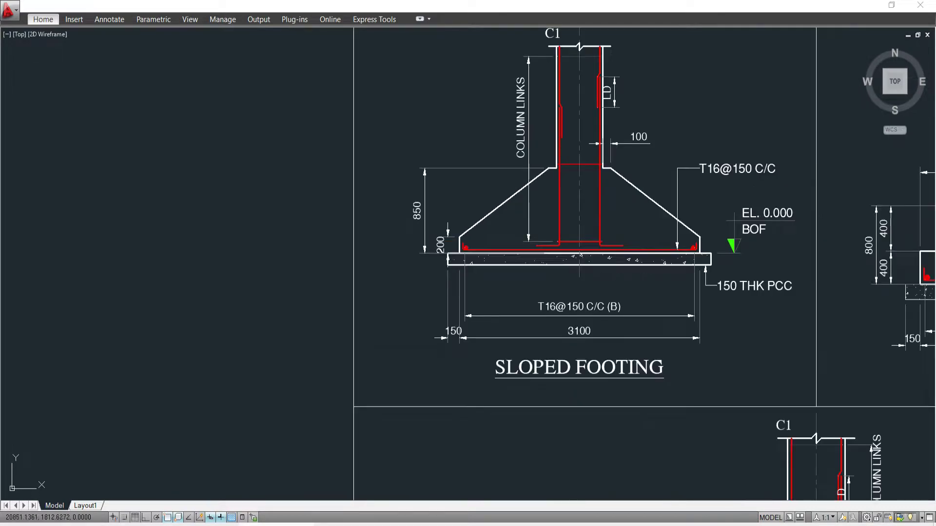
pyautogui.scroll(4, 417, 218)
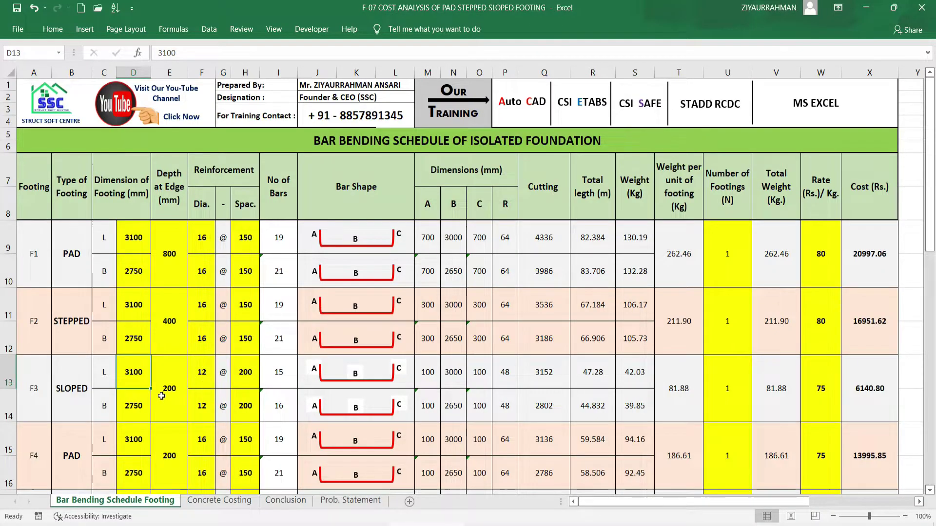
# Step: Set F3's reinforcement diameter to 16 in both the L and B rows of the bar bending schedule
pyautogui.click(161, 399)
pyautogui.click(206, 373)
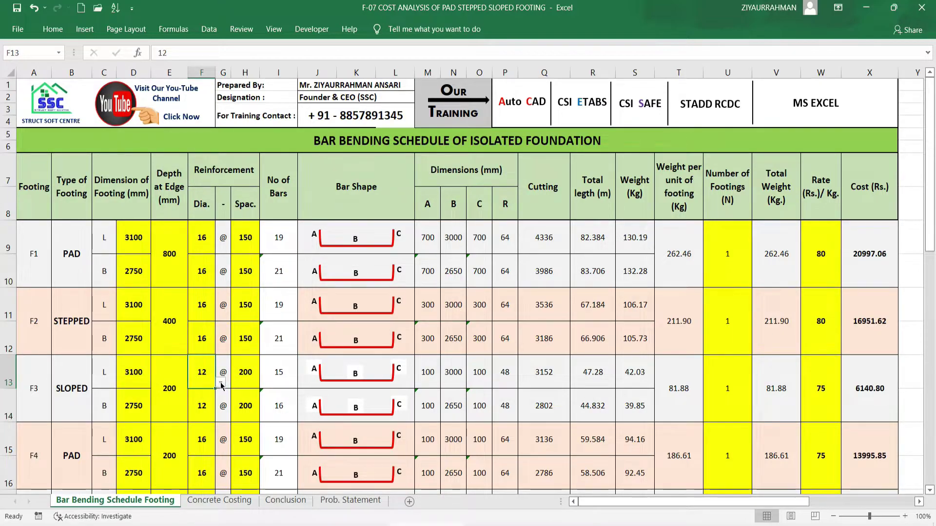
pyautogui.click(221, 385)
pyautogui.click(205, 401)
pyautogui.press('Return')
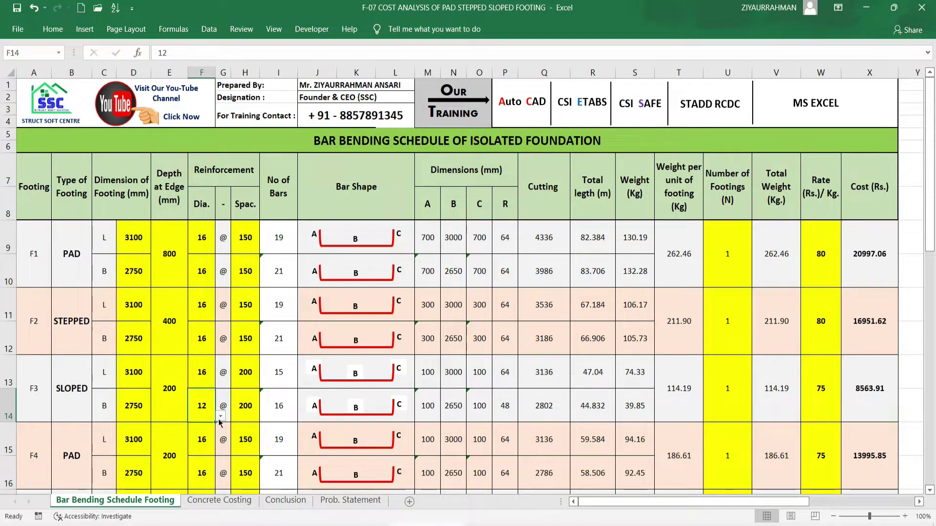
pyautogui.click(221, 416)
pyautogui.click(204, 438)
# Step: Set F3's reinforcement spacing to 150 in both the L and B rows
pyautogui.click(244, 374)
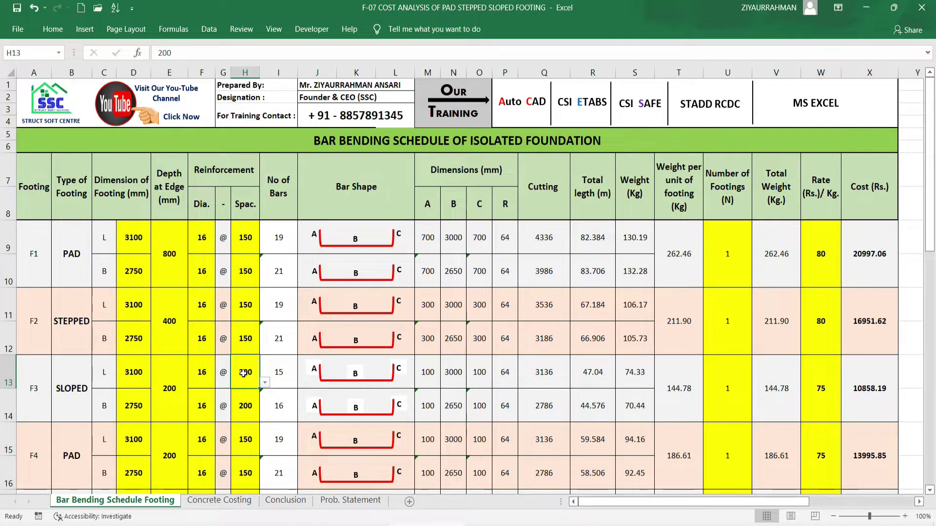
pyautogui.write('150')
pyautogui.press('Return')
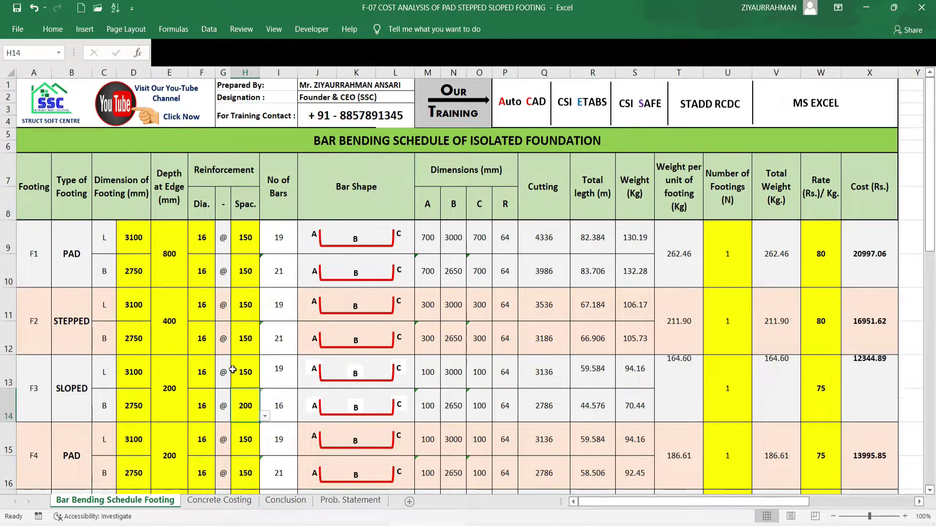
pyautogui.write('150')
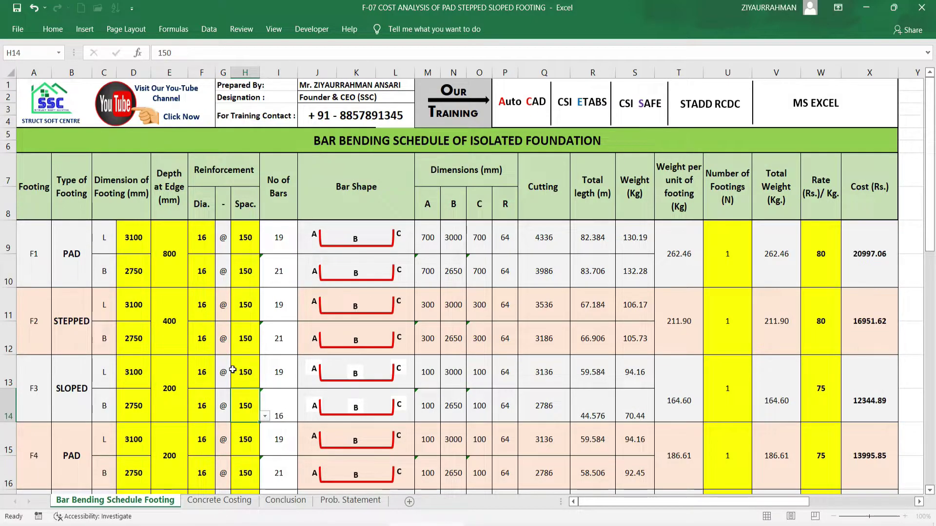
pyautogui.press('Return')
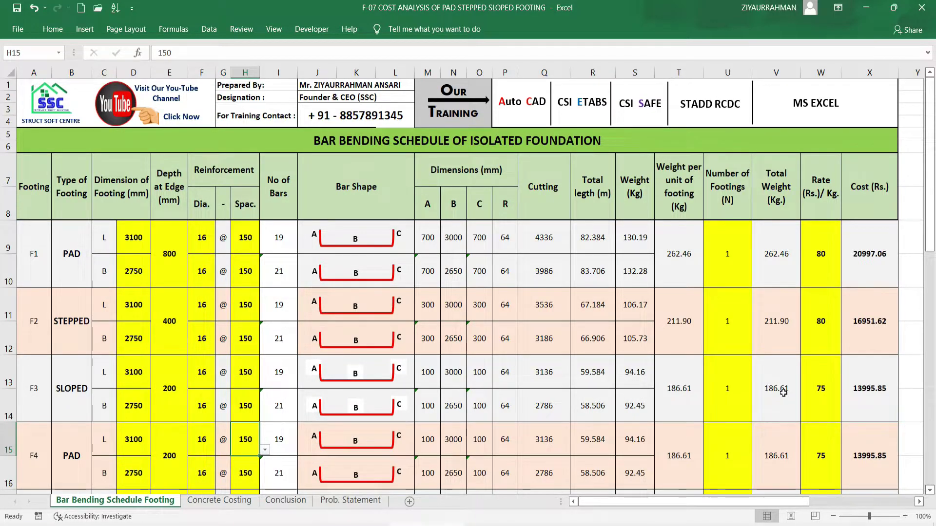
# Step: Set F3's steel rate to 80 Rs. per kg
pyautogui.click(824, 389)
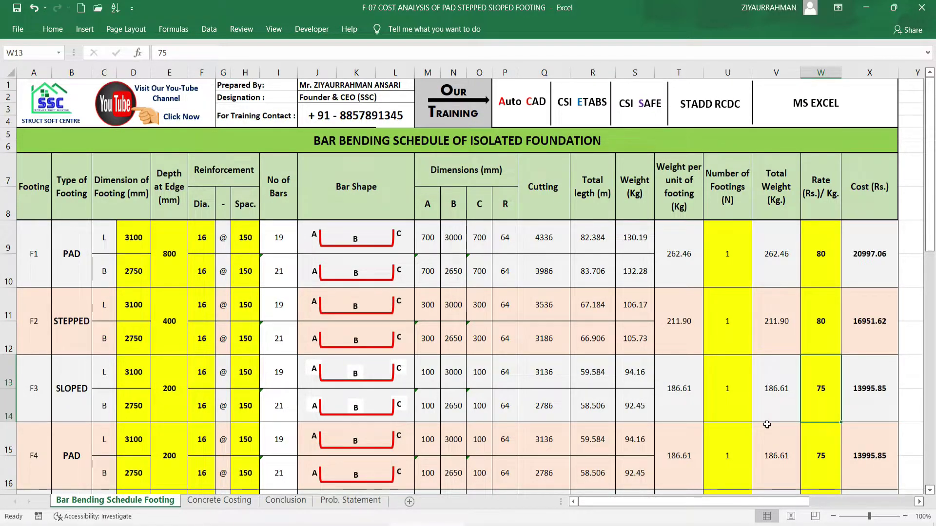
pyautogui.write('80')
pyautogui.press('Return')
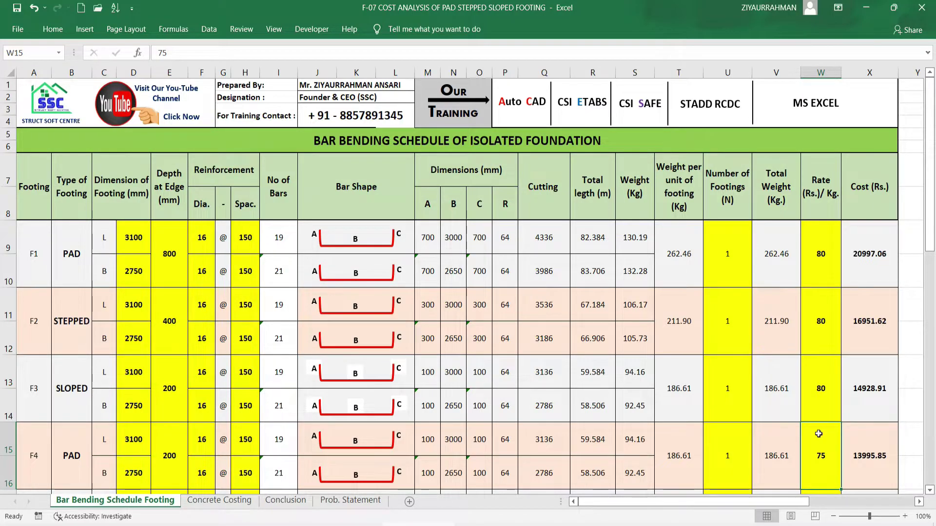
# Step: Open the Concrete Costing sheet and choose PAD FOOTING as the type of footing for Sr. No 1, F1
pyautogui.click(211, 502)
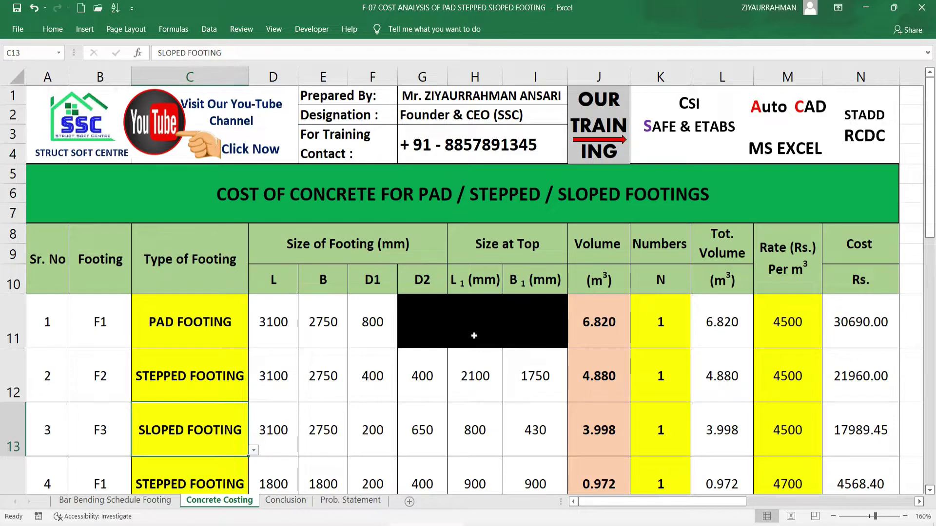
pyautogui.click(198, 336)
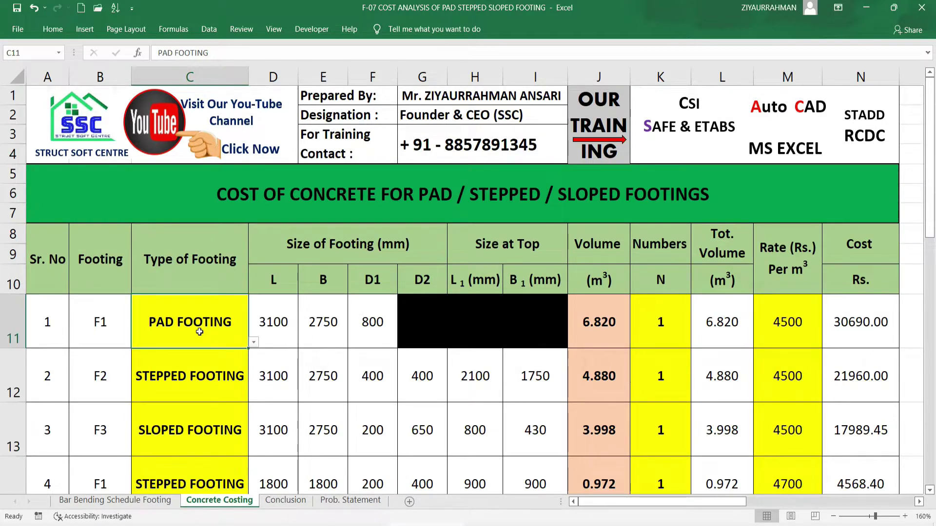
pyautogui.click(253, 343)
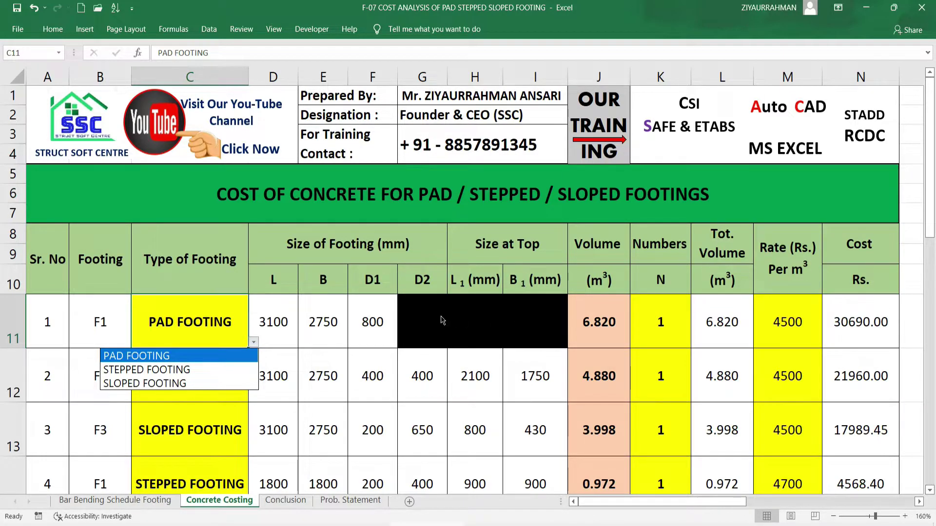
pyautogui.click(205, 358)
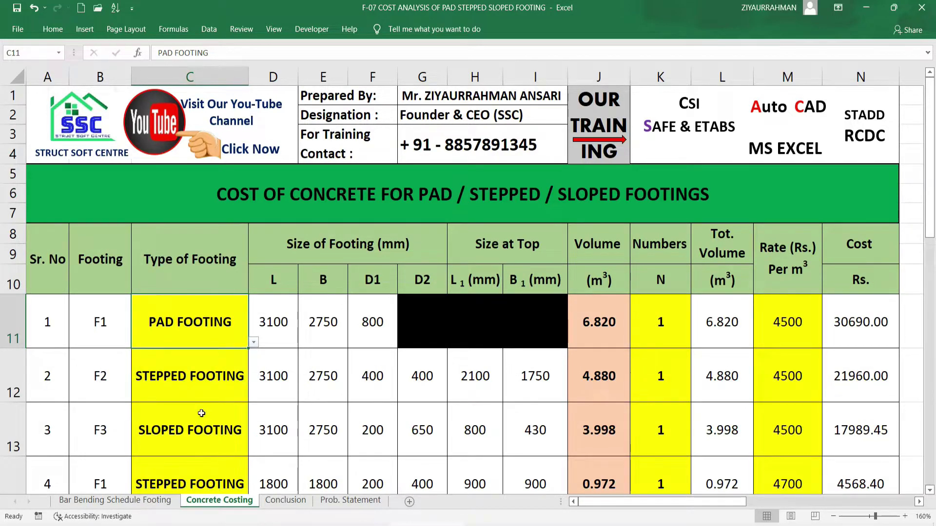
# Step: Try SLOPED FOOTING and PAD FOOTING as F2's footing type to compare which dimension cells each type uses
pyautogui.click(214, 370)
pyautogui.click(254, 397)
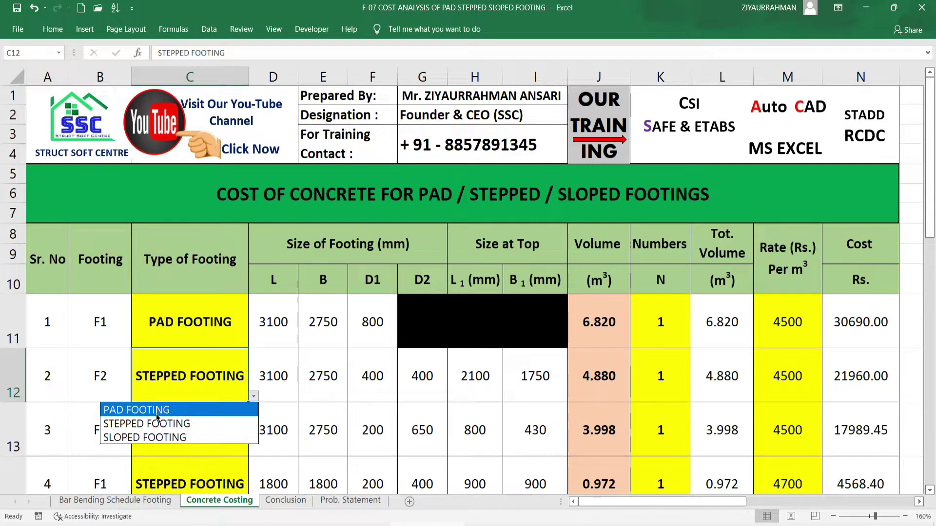
pyautogui.click(129, 439)
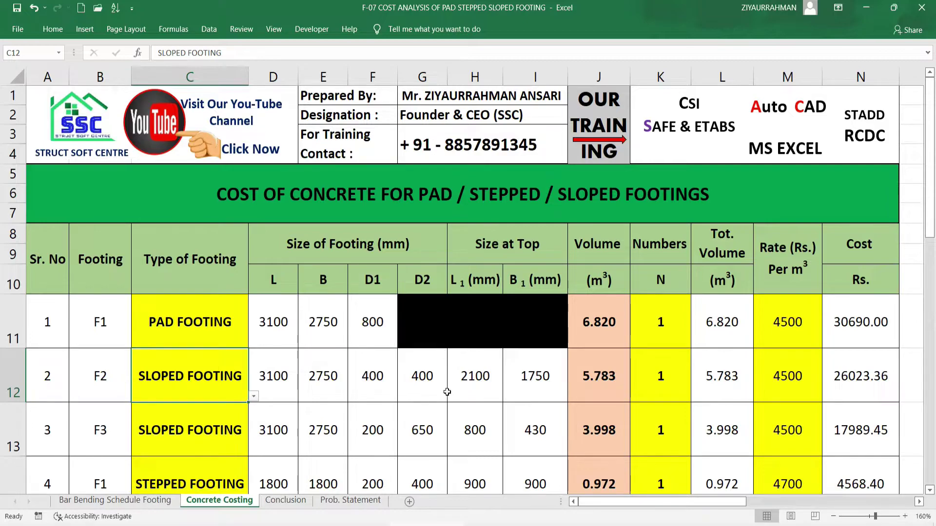
pyautogui.click(390, 448)
pyautogui.click(226, 389)
pyautogui.click(253, 396)
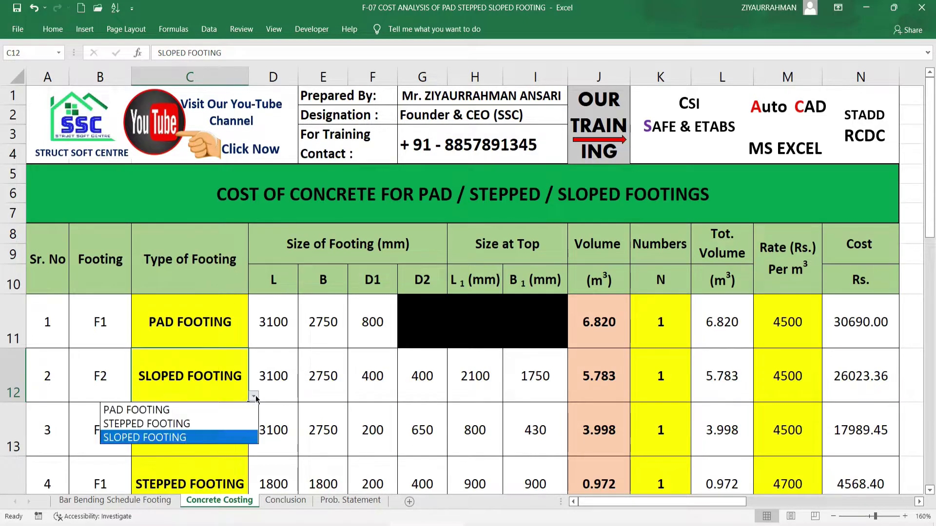
pyautogui.click(141, 410)
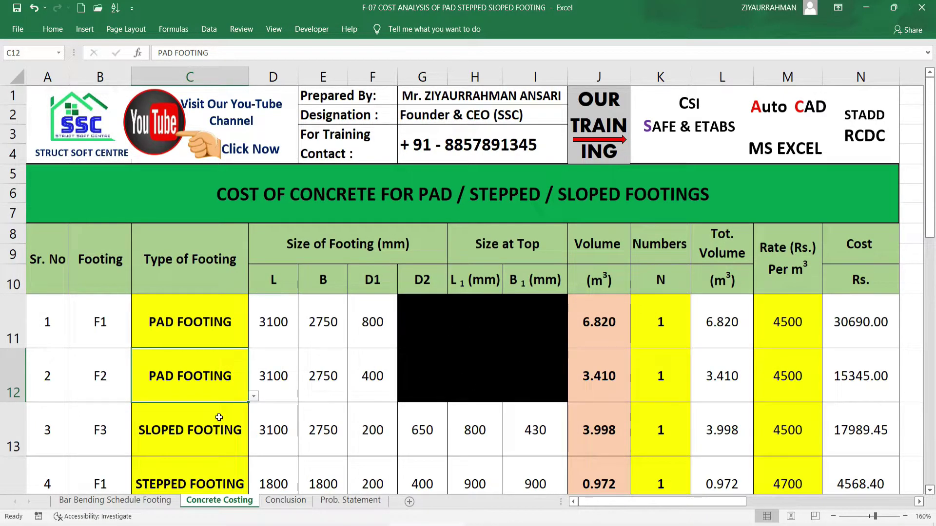
# Step: Examine the pad footing section and footings schedule in AutoCAD for the concrete dimensions, and return to the Excel sheet
pyautogui.scroll(-2, 219, 418)
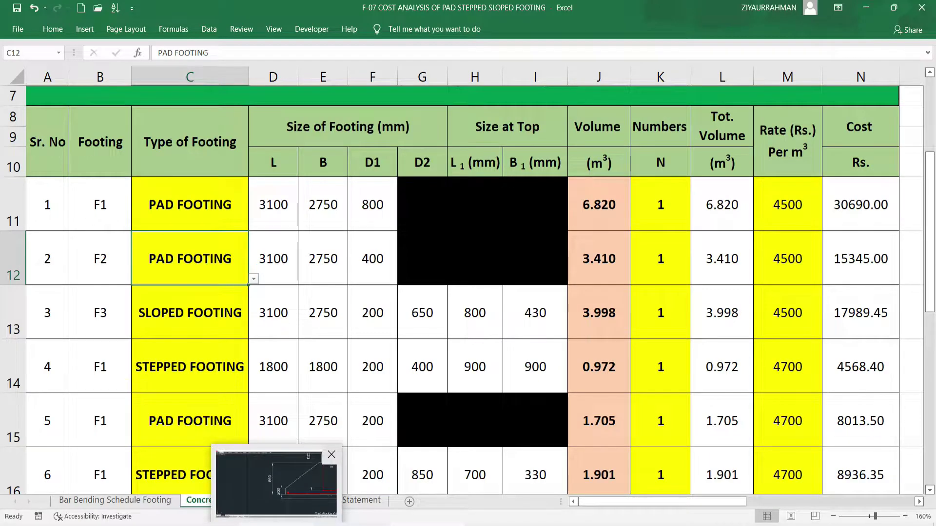
pyautogui.click(292, 475)
pyautogui.scroll(-3, 483, 394)
pyautogui.scroll(2, 306, 338)
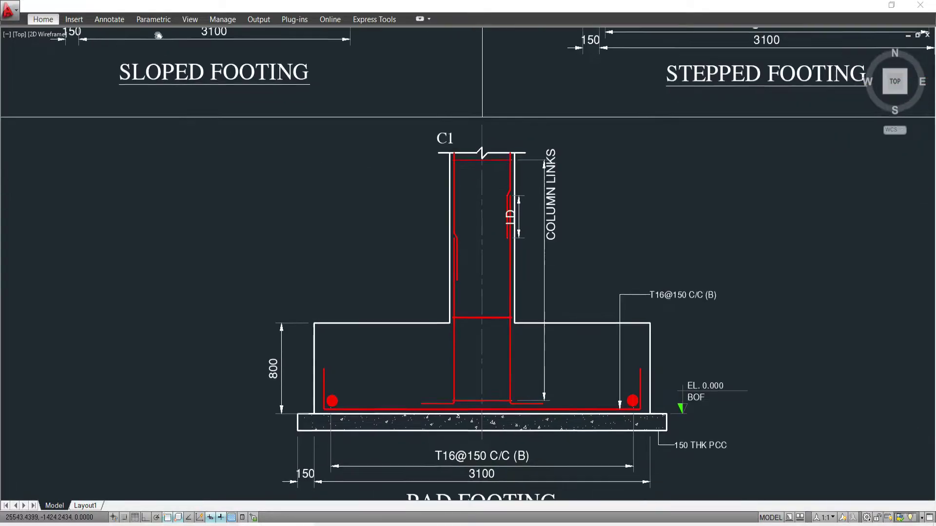
pyautogui.scroll(-2, 305, 338)
pyautogui.scroll(2, 293, 439)
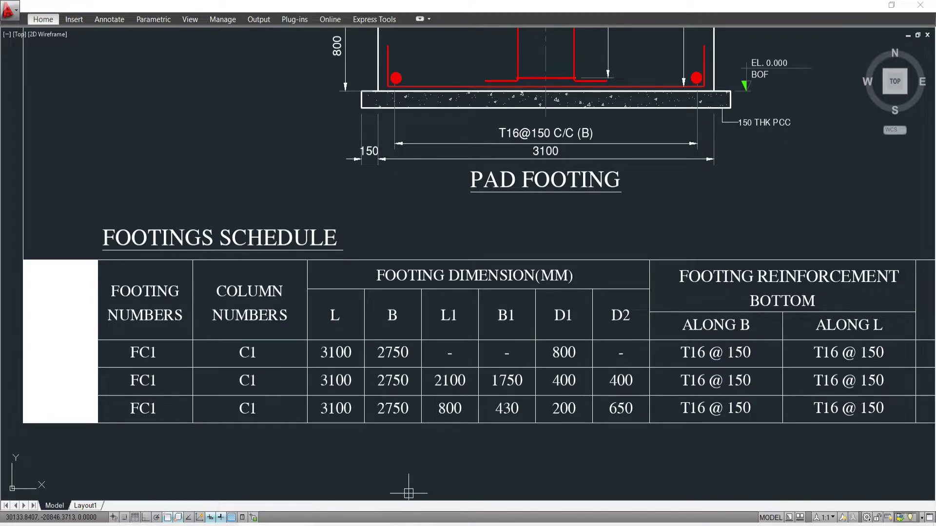
pyautogui.hotkey('alt', 'Tab')
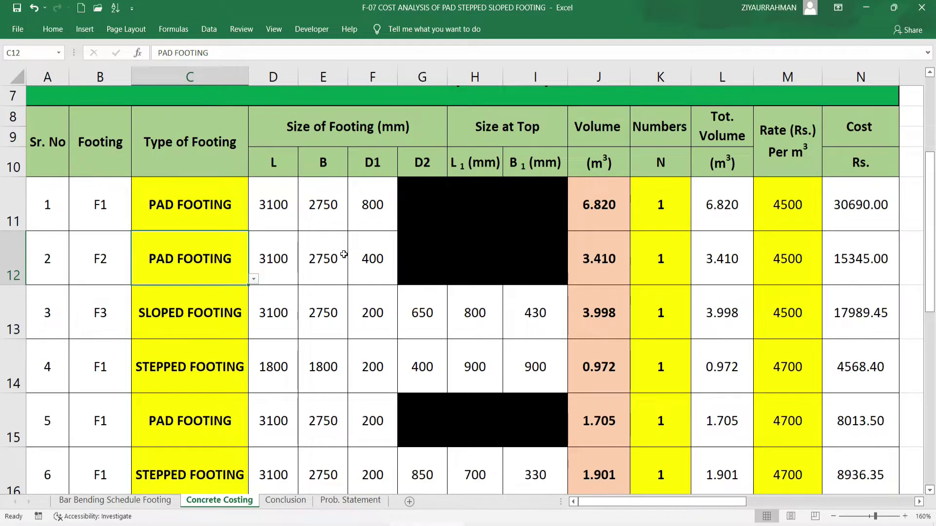
# Step: Set F3's footing type to PAD FOOTING in the concrete costing table
pyautogui.click(199, 310)
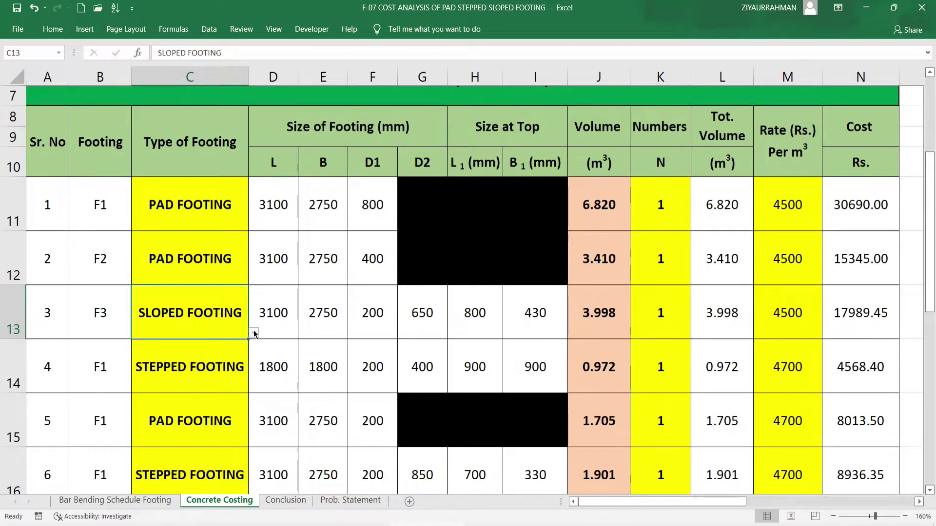
pyautogui.click(253, 333)
pyautogui.click(150, 347)
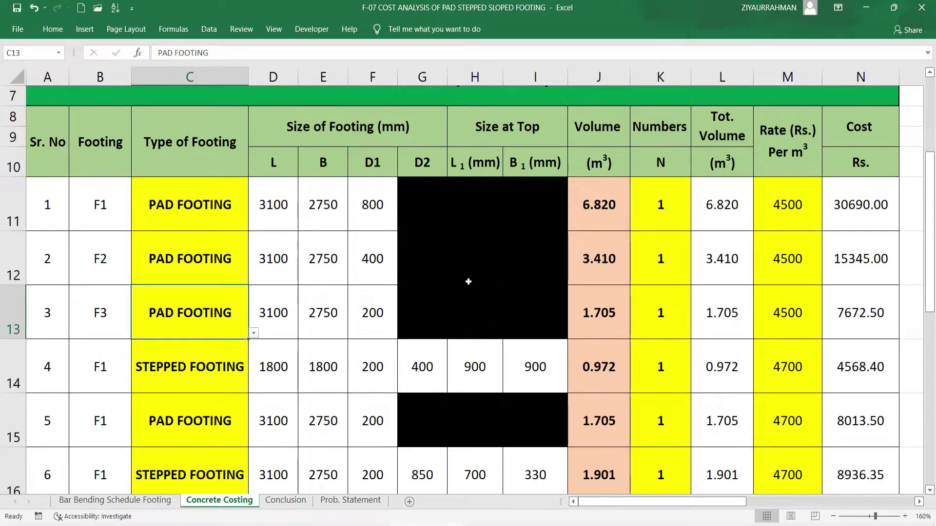
pyautogui.scroll(2, 453, 289)
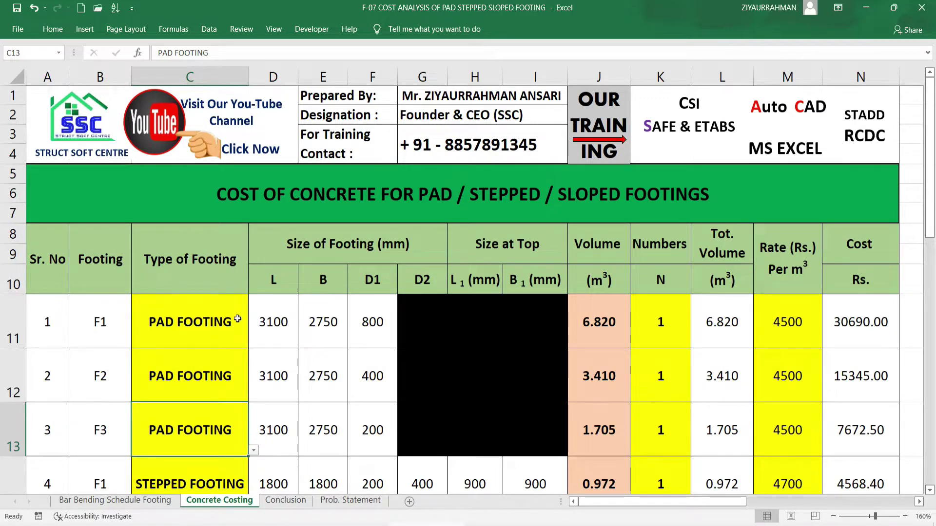
# Step: Reselect PAD FOOTING as F1's footing type and select F2's L dimension
pyautogui.click(218, 325)
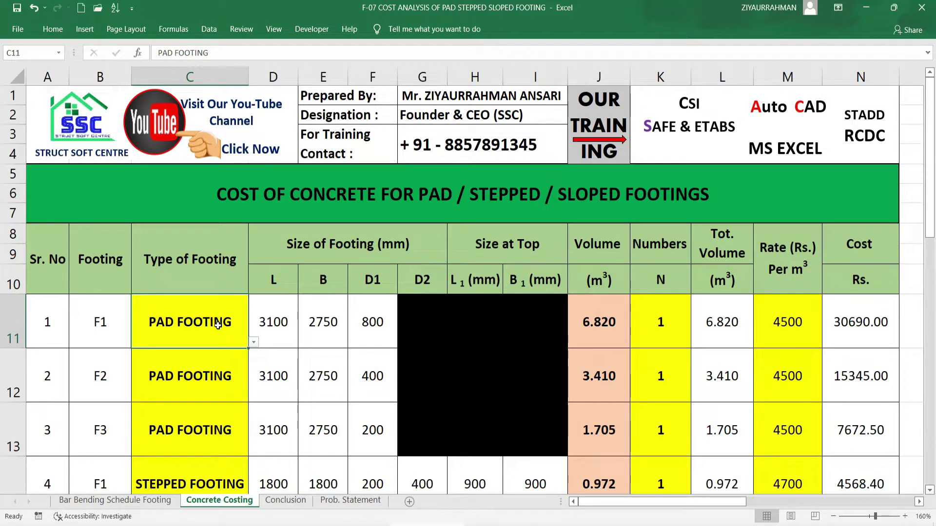
pyautogui.click(254, 343)
pyautogui.click(150, 354)
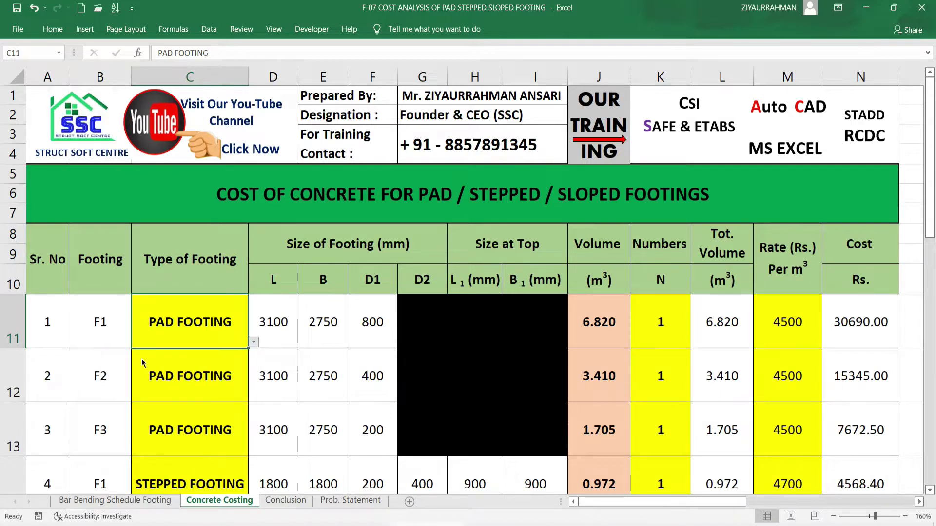
pyautogui.click(268, 362)
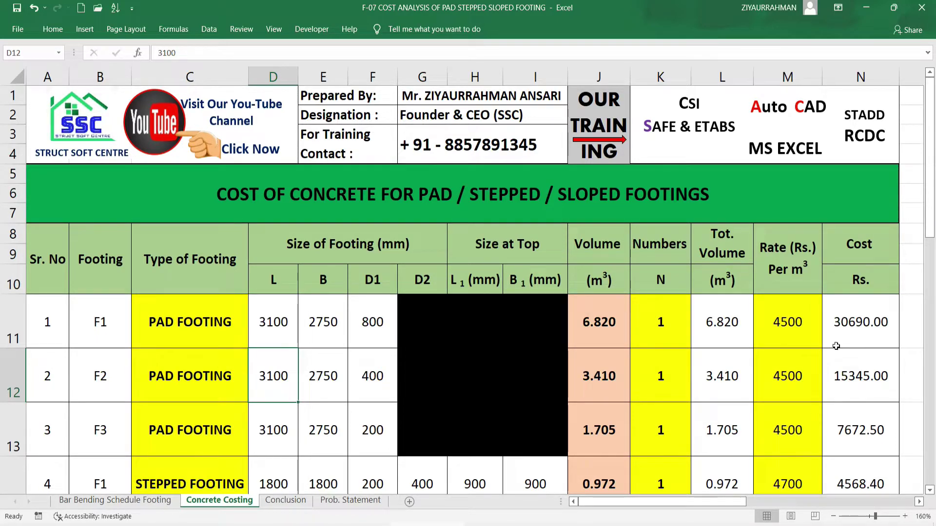
# Step: Set F2's footing type to STEPPED FOOTING in the concrete costing table
pyautogui.click(202, 380)
pyautogui.click(253, 396)
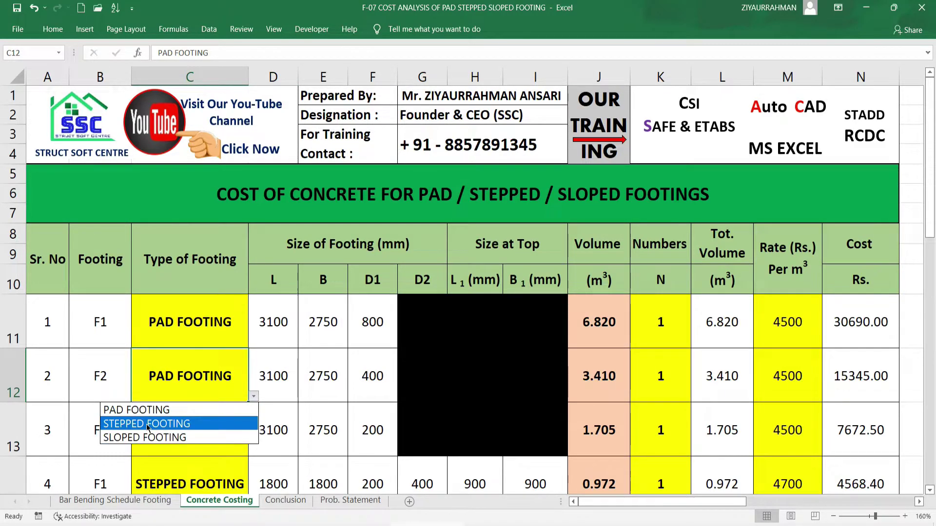
pyautogui.press('Escape')
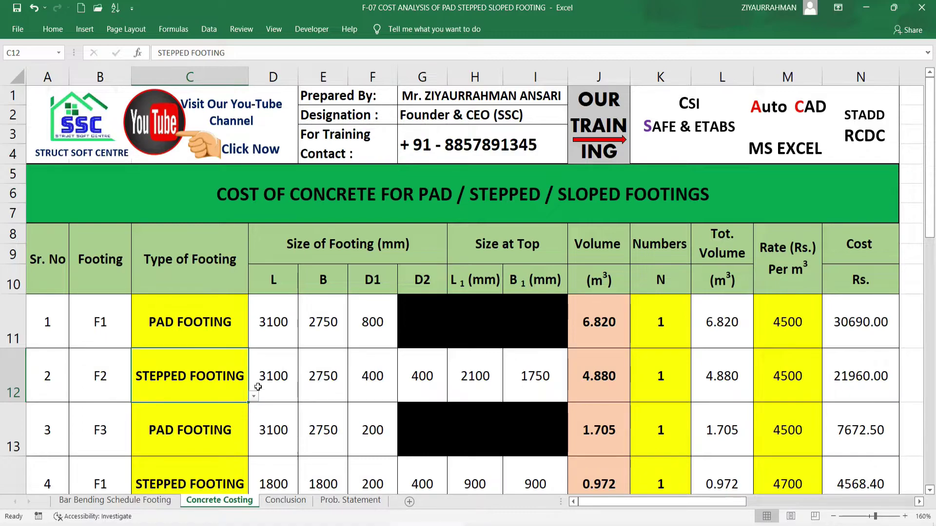
# Step: Check F2's L, D1, D2 and L1 entries against the footings schedule and the stepped footing section in AutoCAD
pyautogui.click(264, 387)
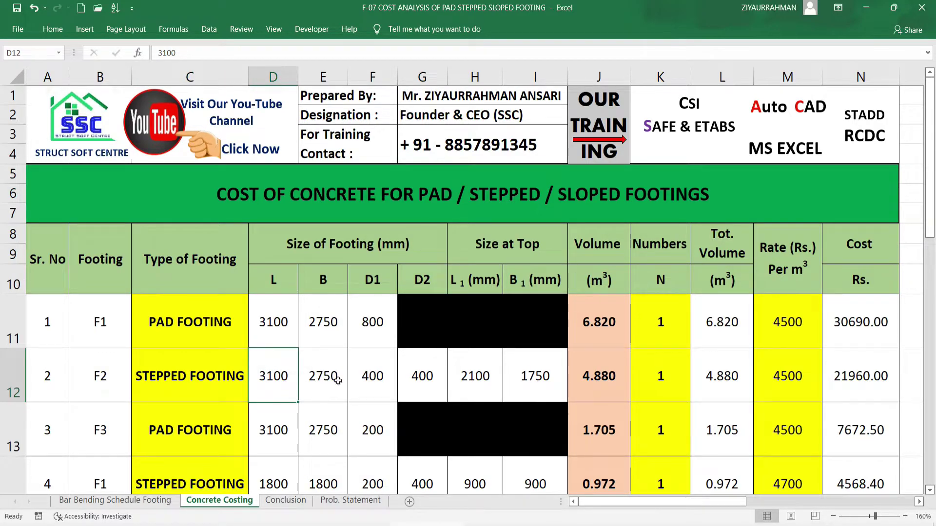
pyautogui.click(371, 372)
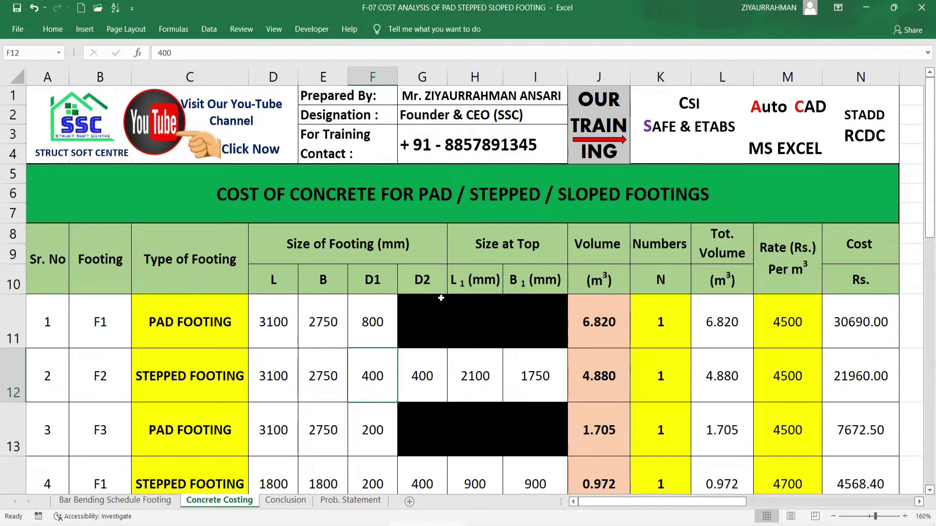
pyautogui.click(429, 375)
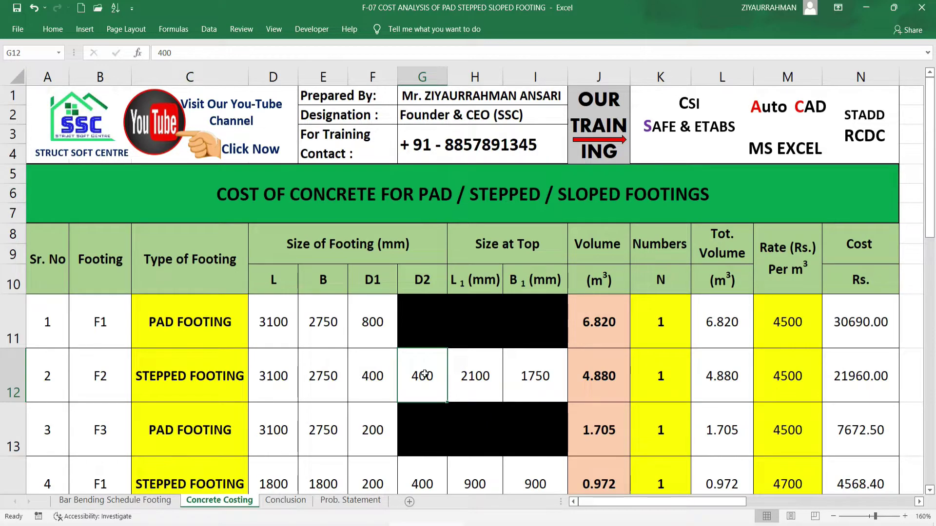
pyautogui.click(481, 370)
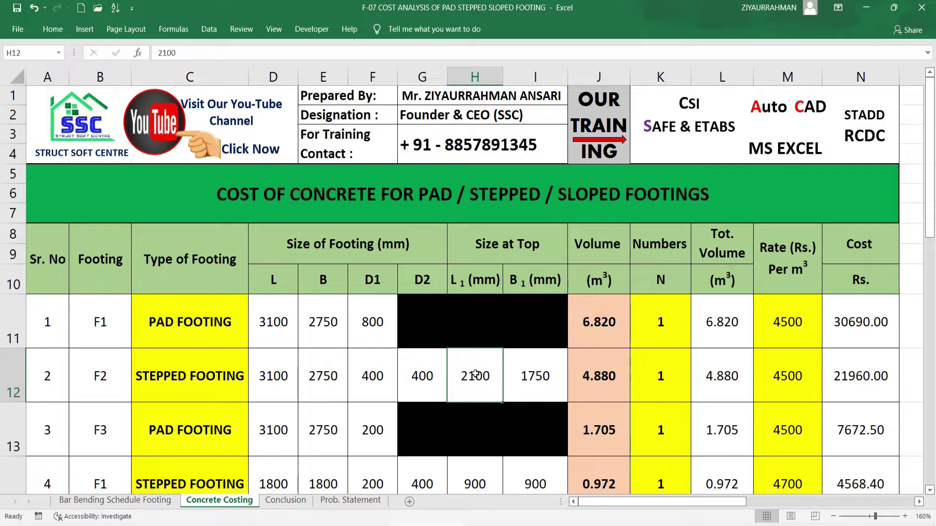
pyautogui.hotkey('alt', 'Tab')
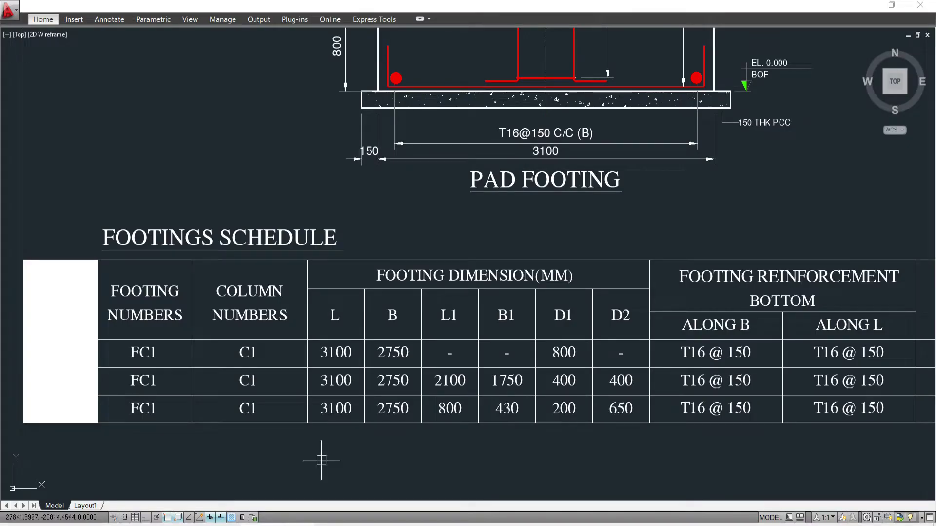
pyautogui.scroll(2, 442, 406)
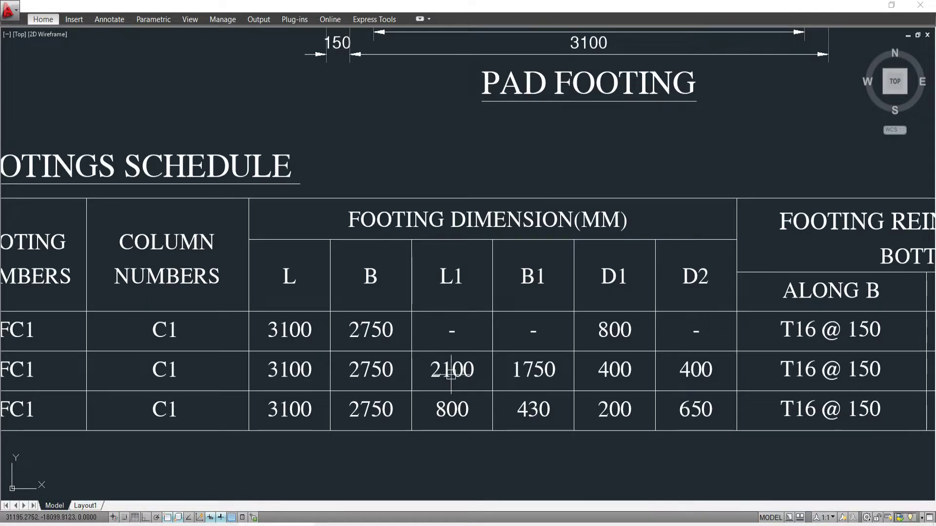
pyautogui.scroll(-4, 458, 385)
pyautogui.scroll(4, 488, 246)
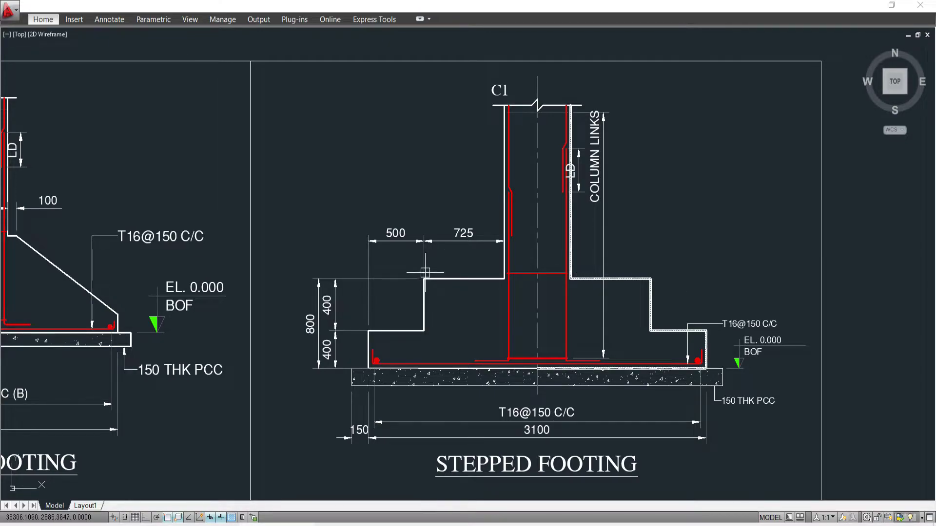
# Step: Look up the stepped footing's B1 in the AutoCAD footings schedule and enter 1750 as F2's B1 in the Excel concrete costing table
pyautogui.hotkey('alt', 'Tab')
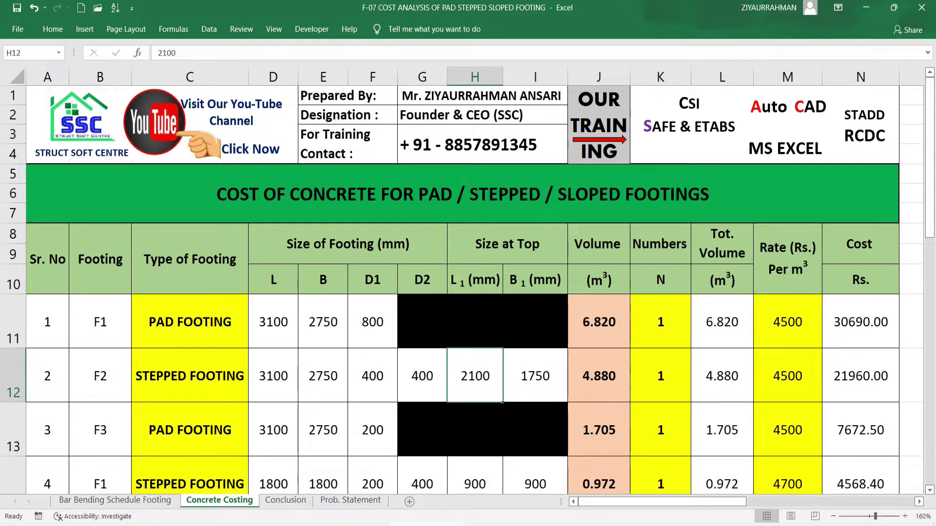
pyautogui.hotkey('alt', 'Tab')
pyautogui.scroll(-3, 468, 263)
pyautogui.scroll(4, 385, 348)
pyautogui.scroll(5, 375, 321)
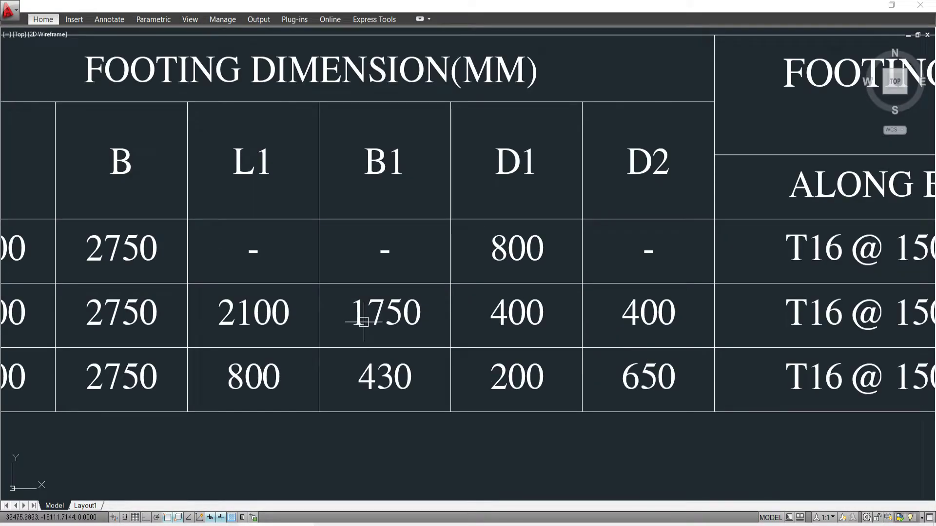
pyautogui.scroll(-2, 391, 320)
pyautogui.hotkey('alt', 'Tab')
pyautogui.click(523, 382)
pyautogui.write('17')
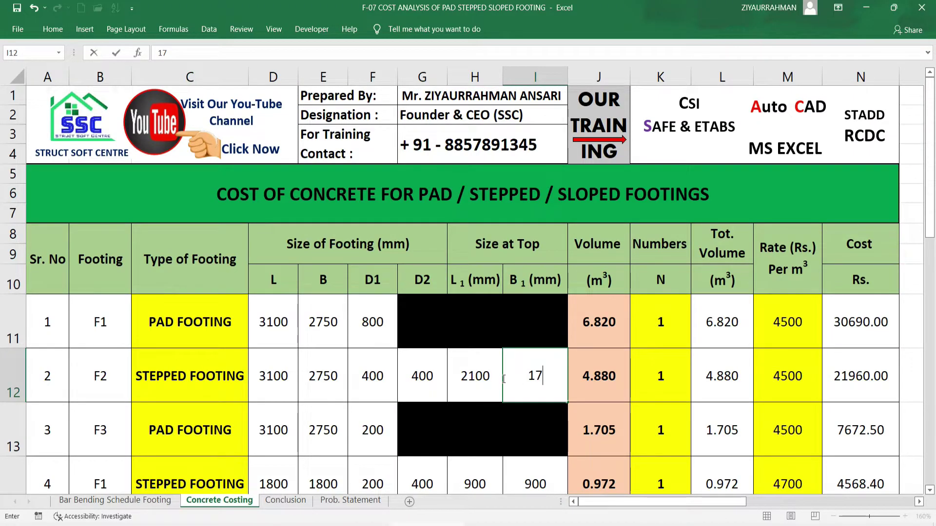
pyautogui.write('50')
pyautogui.press('Return')
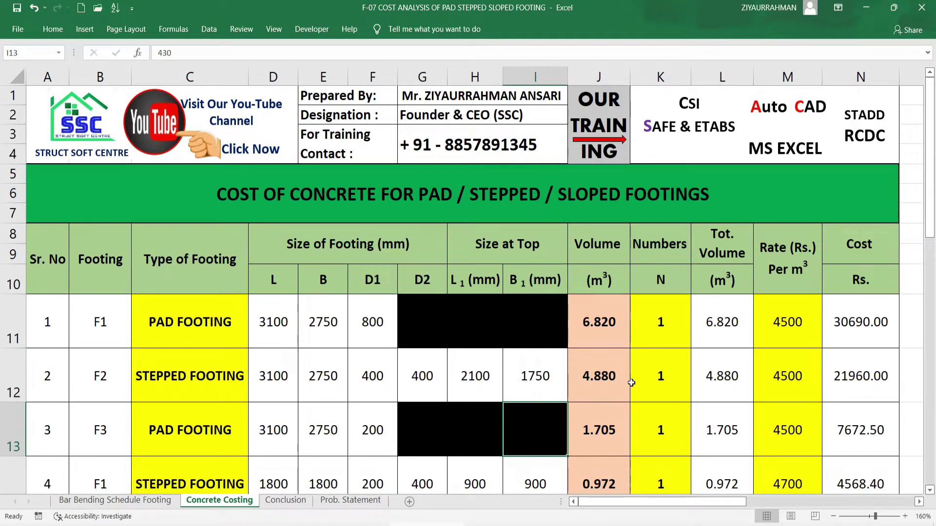
# Step: Re-enter F2's concrete rate as 4500 Rs. per m³ after selecting its number of footings
pyautogui.click(662, 380)
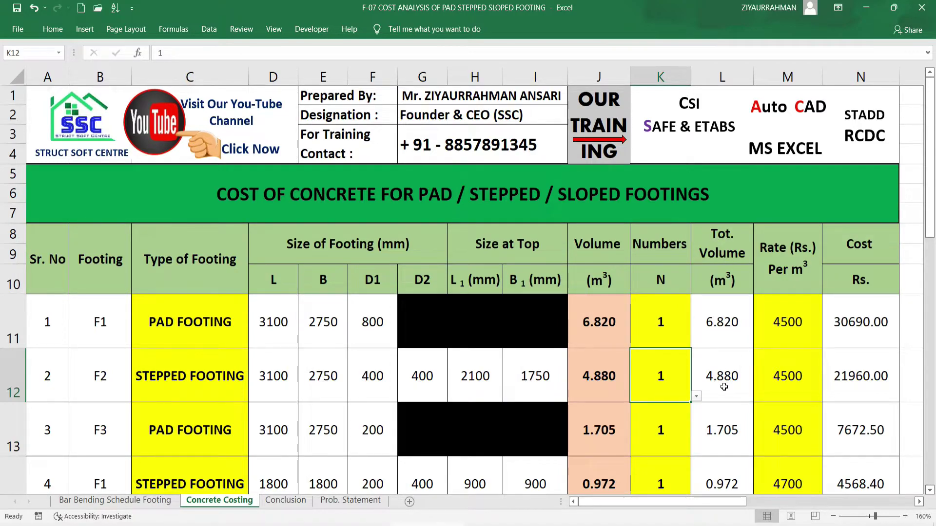
pyautogui.click(785, 376)
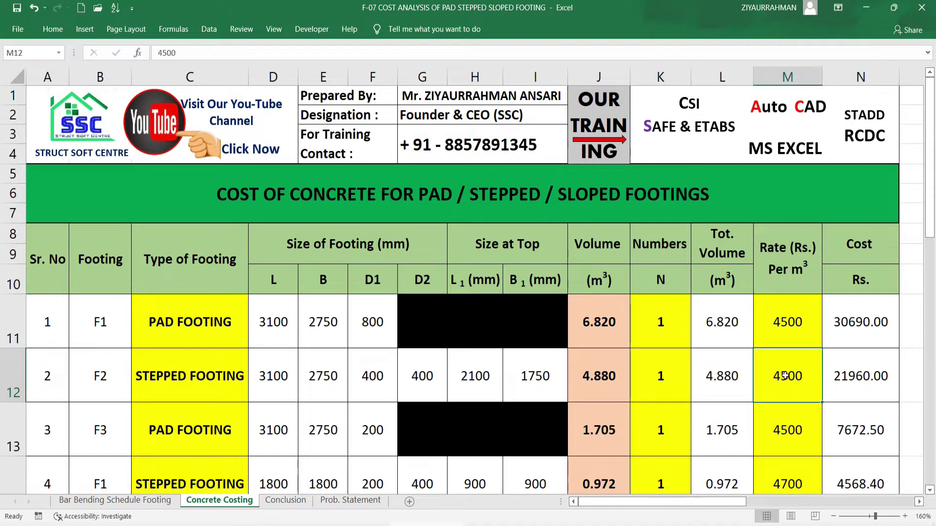
pyautogui.press('Delete')
pyautogui.press('Delete')
pyautogui.press('Delete')
pyautogui.press('Delete')
pyautogui.write('4500')
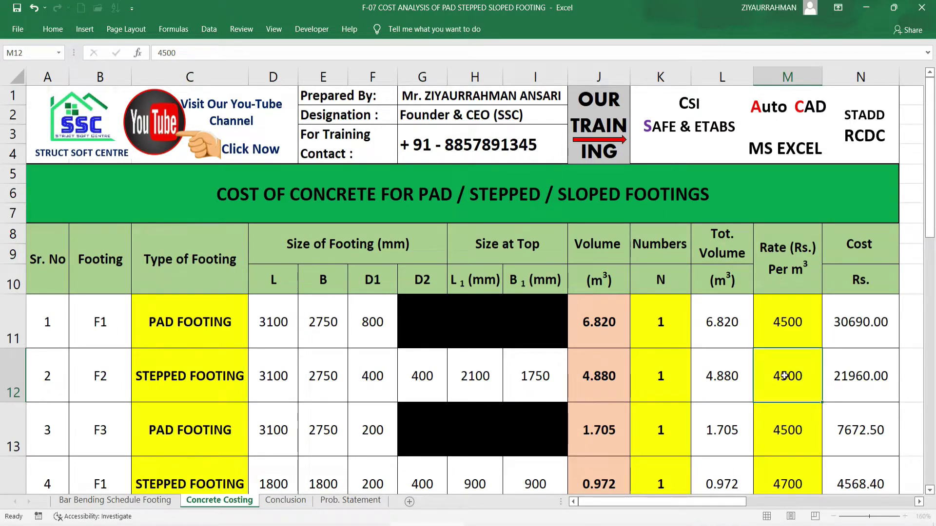
pyautogui.press('Return')
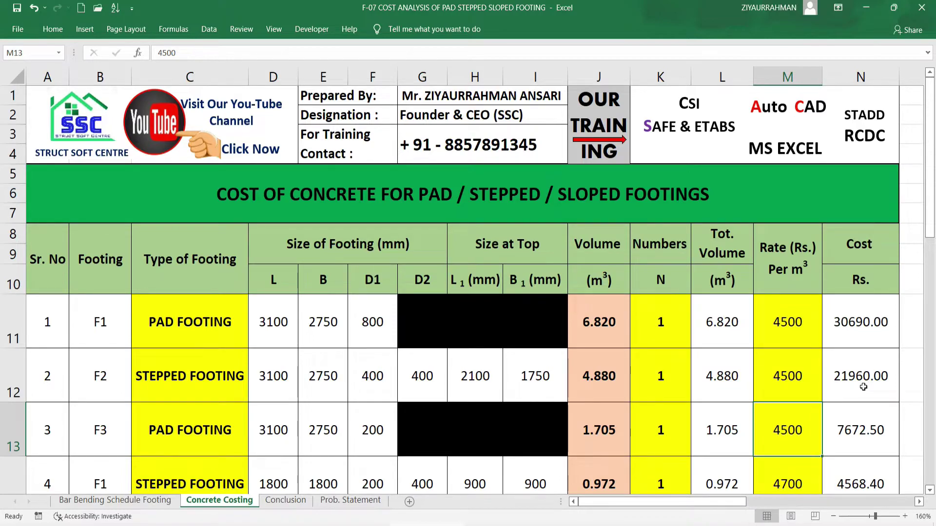
# Step: Set F3's footing type to SLOPED FOOTING in the concrete costing table and select its L dimension
pyautogui.click(200, 420)
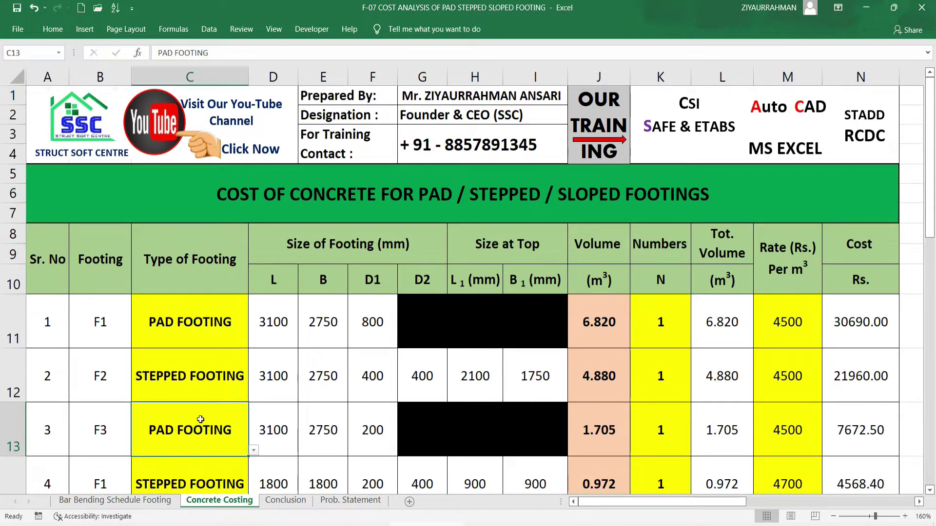
pyautogui.click(253, 452)
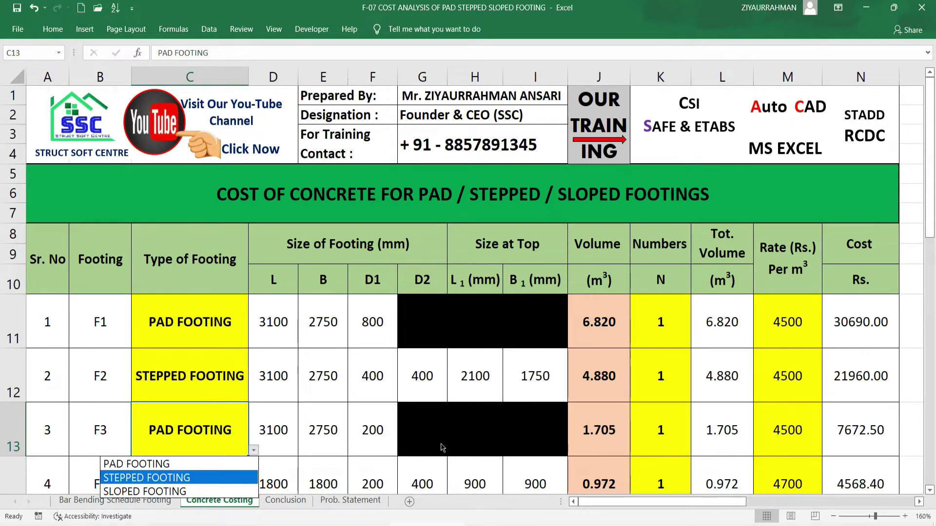
pyautogui.click(146, 492)
pyautogui.click(273, 428)
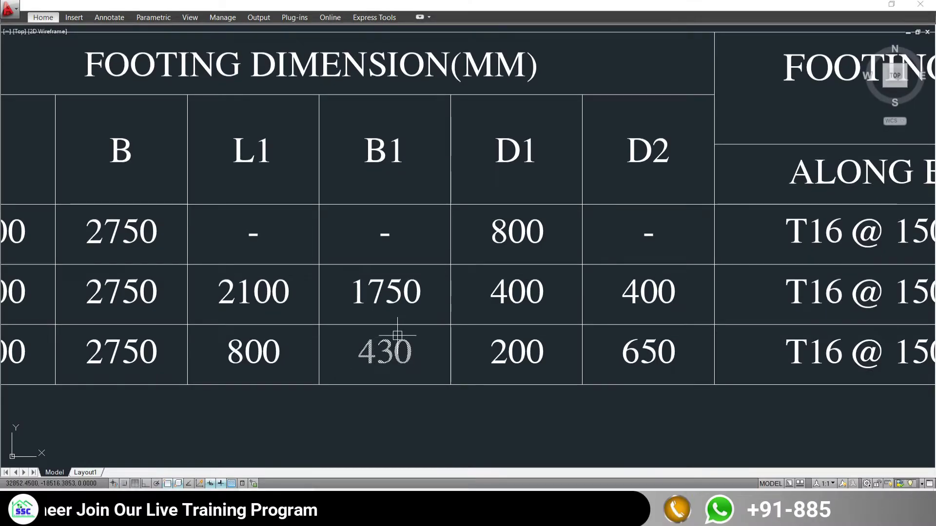
# Step: Compare the sloped footing's D1 and D2 in the AutoCAD footings schedule with the depths dimensioned on its section
pyautogui.scroll(-4, 397, 334)
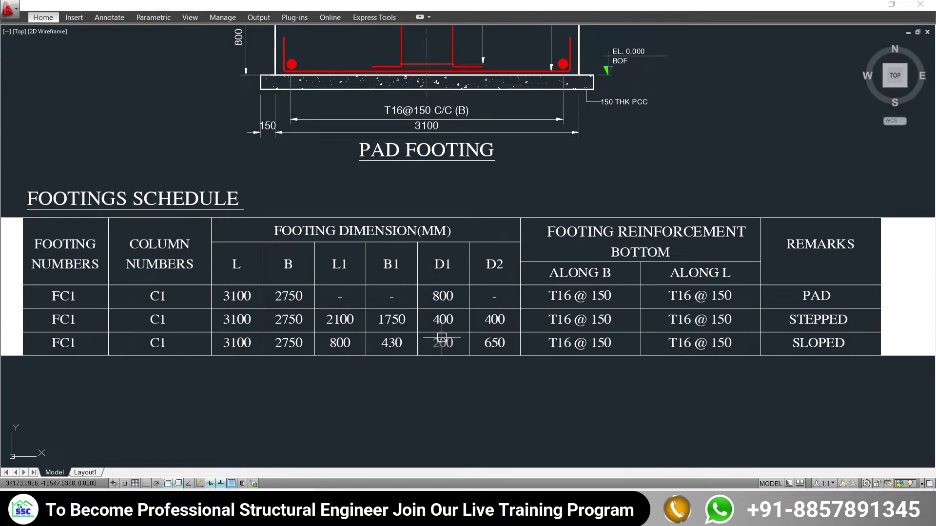
pyautogui.scroll(-4, 373, 204)
pyautogui.scroll(8, 374, 207)
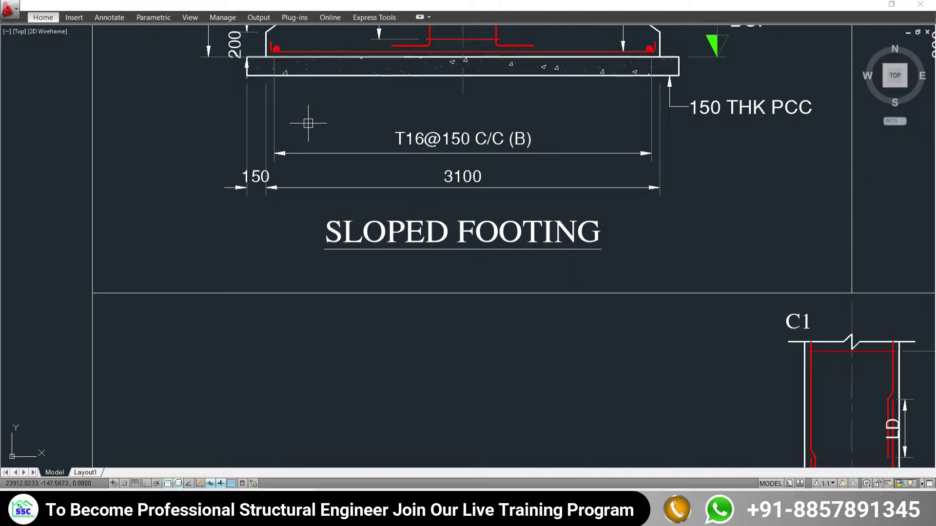
pyautogui.scroll(-3, 363, 208)
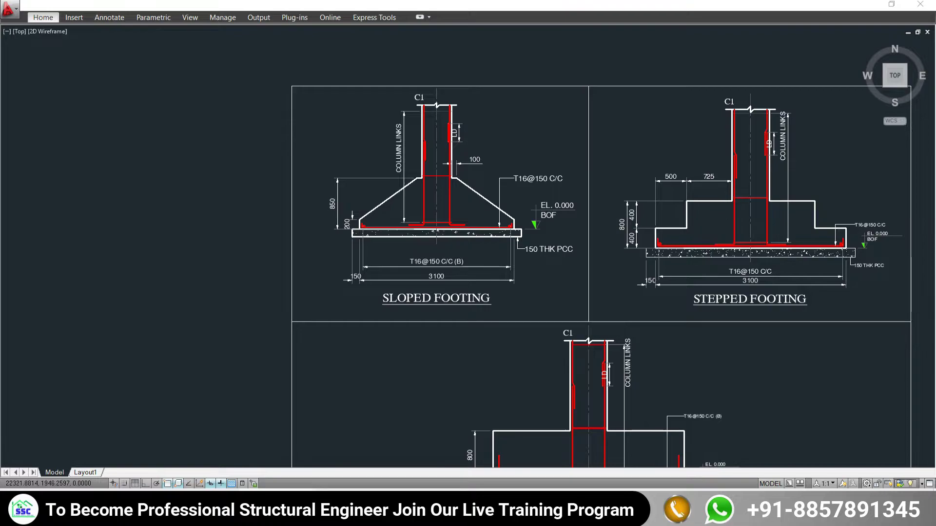
pyautogui.scroll(5, 349, 217)
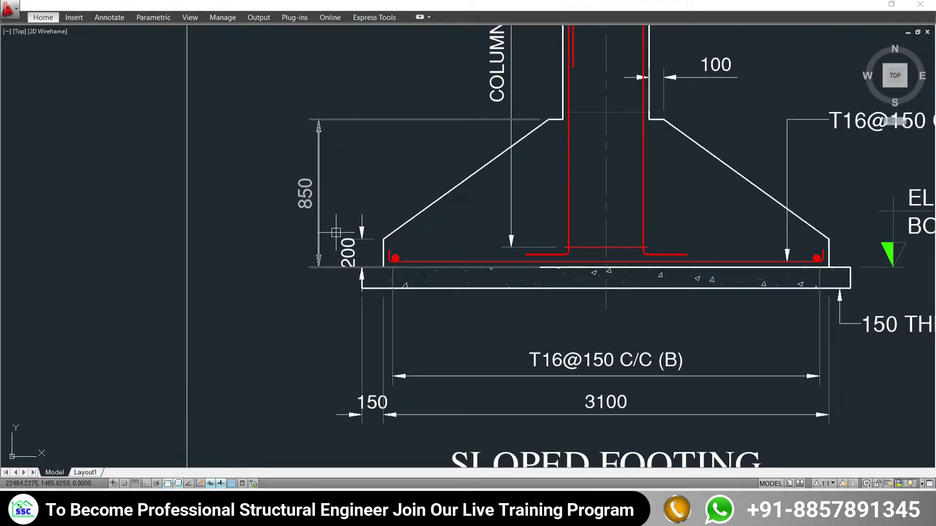
pyautogui.scroll(-4, 370, 264)
pyautogui.moveTo(411, 389); pyautogui.dragTo(351, 105)
pyautogui.scroll(6, 488, 341)
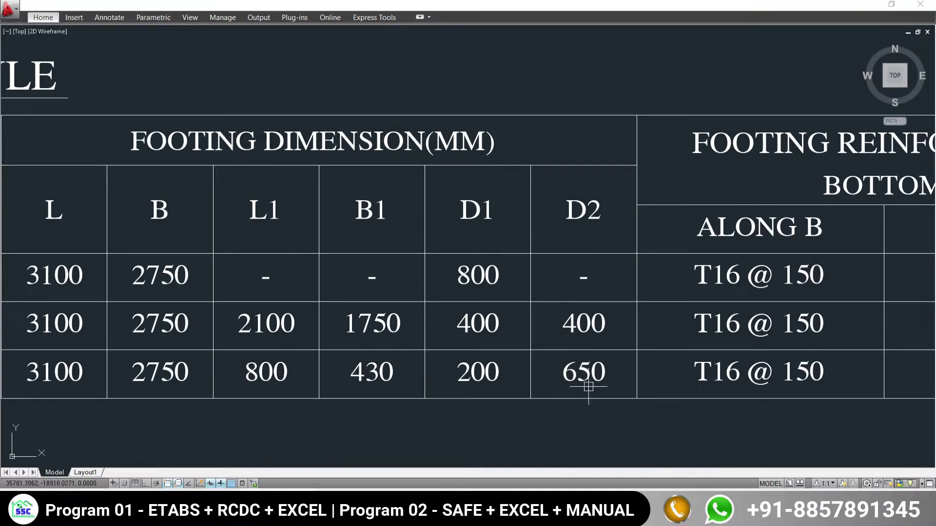
pyautogui.hotkey('alt', 'Tab')
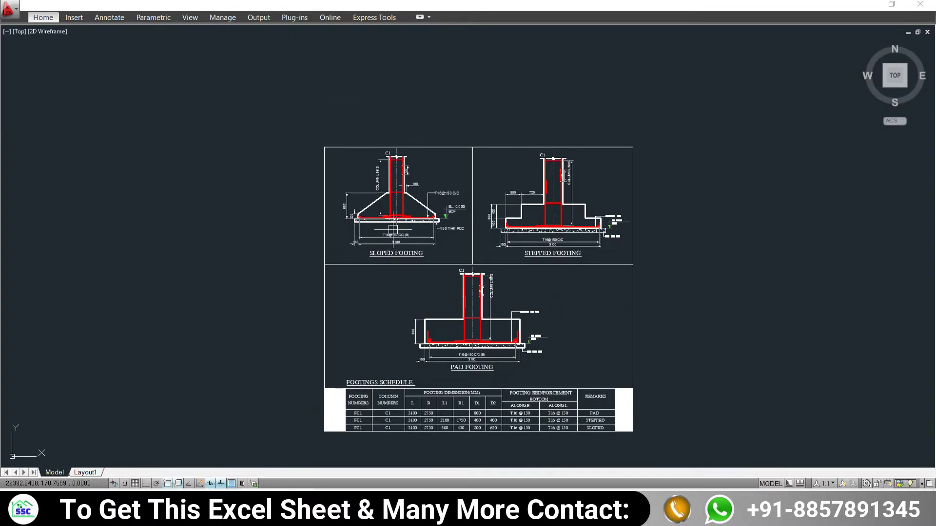
# Step: Examine the sloped footing's top offset beyond the column in AutoCAD, along with its L1 and B1 in the footings schedule
pyautogui.scroll(5, 392, 188)
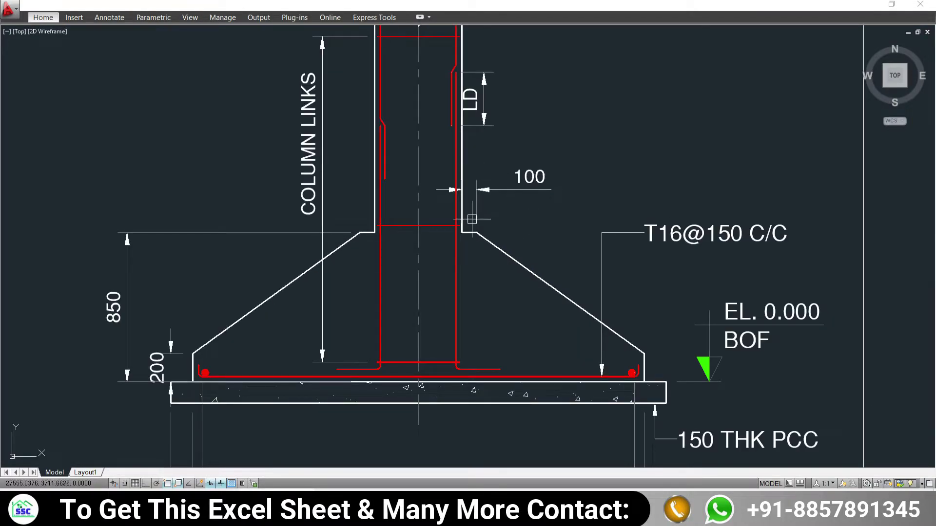
pyautogui.scroll(2, 464, 215)
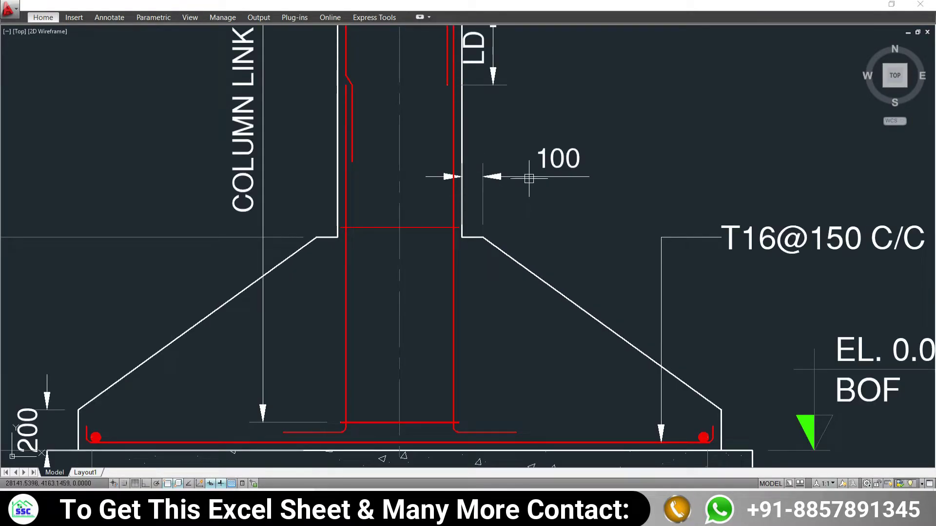
pyautogui.scroll(-5, 502, 271)
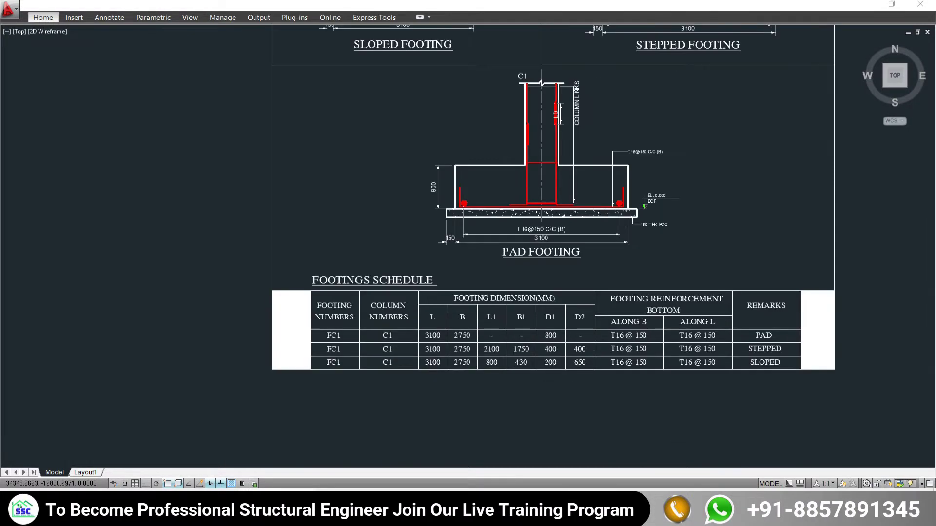
pyautogui.scroll(3, 556, 373)
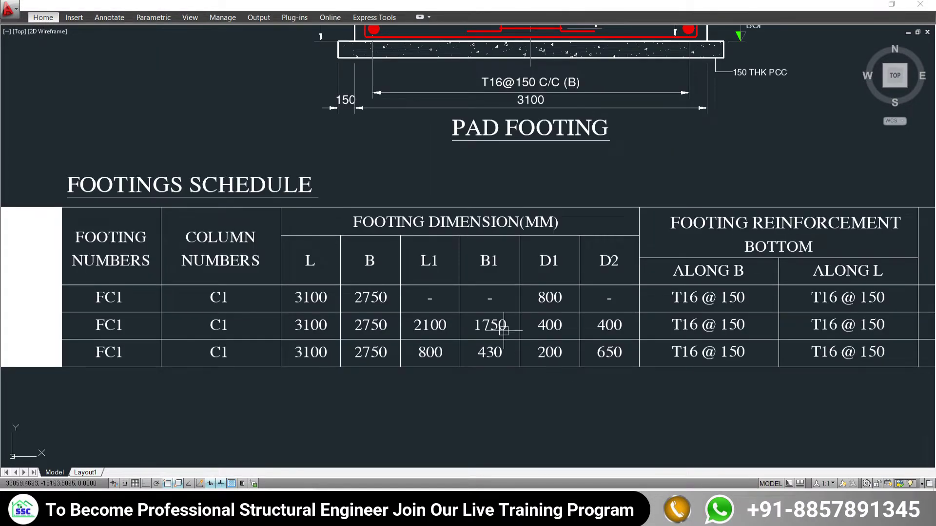